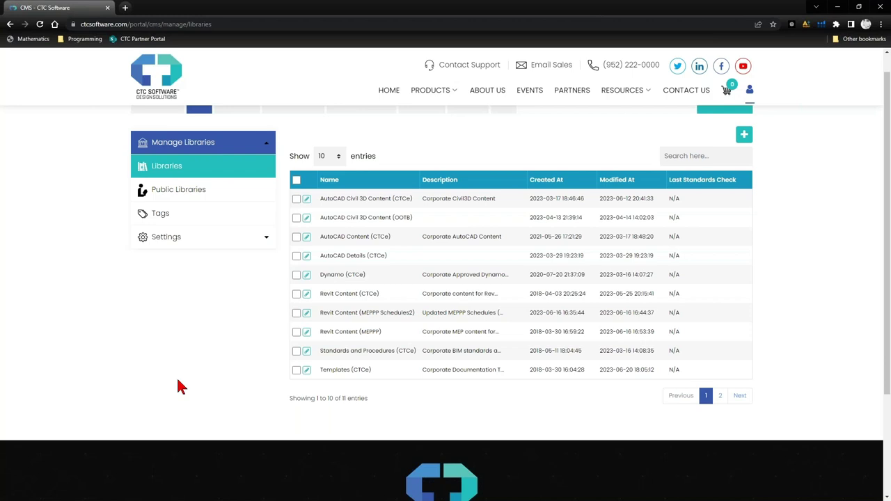
Step: Show 25 entries per page in the Manage Libraries table
{"action": "scroll", "coordinate": [189, 375], "scroll_direction": "up", "scroll_amount": 1}
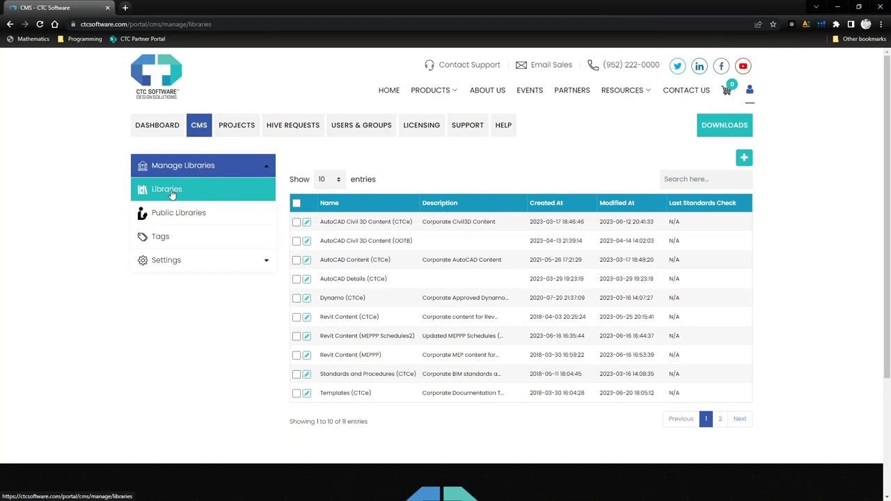
{"action": "left_click", "coordinate": [330, 179]}
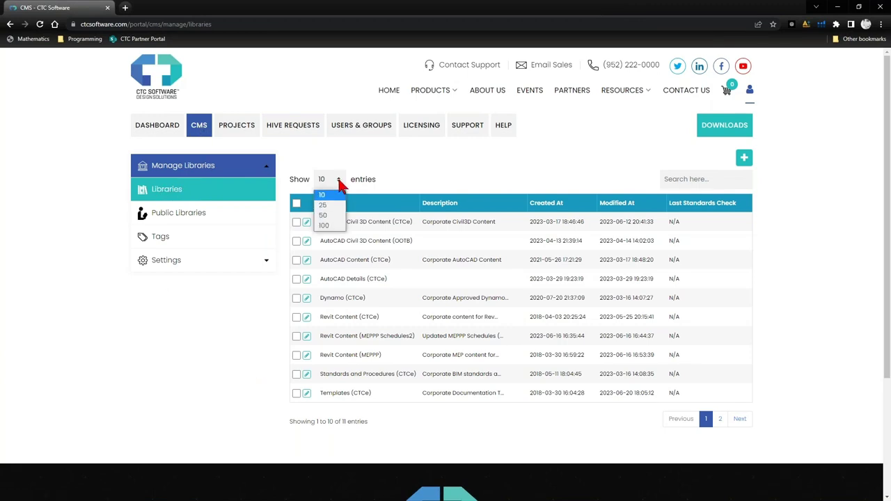
{"action": "left_click", "coordinate": [322, 199]}
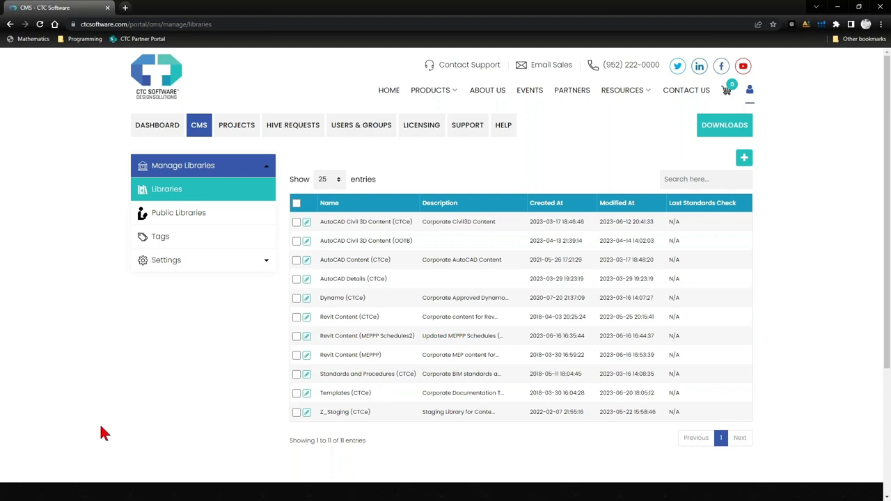
Step: Switch to HIVE CMS to examine the choices in its Libraries filter, and return to the web portal
{"action": "key", "text": "alt+Tab"}
{"action": "left_click", "coordinate": [799, 198]}
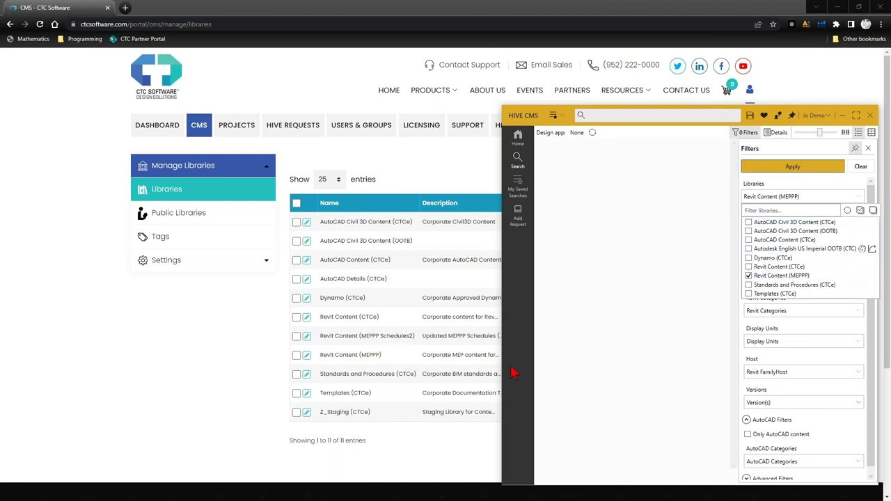
{"action": "left_click", "coordinate": [232, 423]}
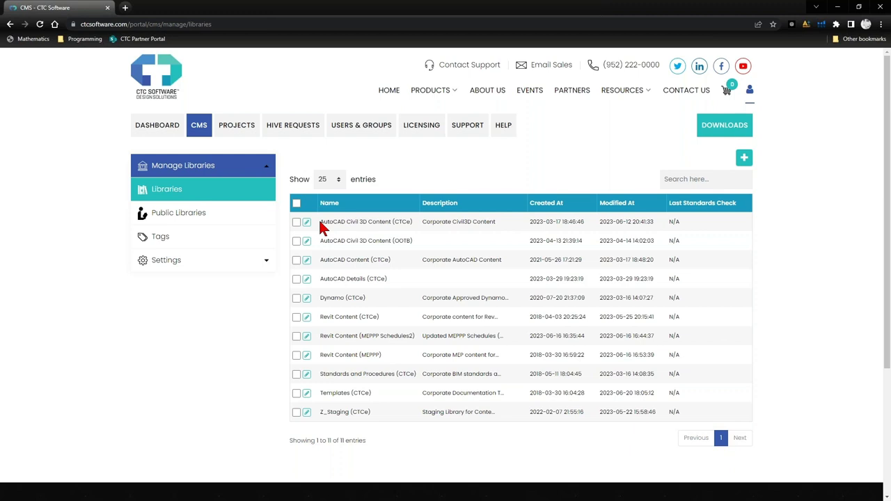
Step: Review the library names, highlighting the AutoCAD entries, Standards and Procedures, Templates and Z_Staging
{"action": "left_click_drag", "start_coordinate": [320, 222], "coordinate": [361, 287]}
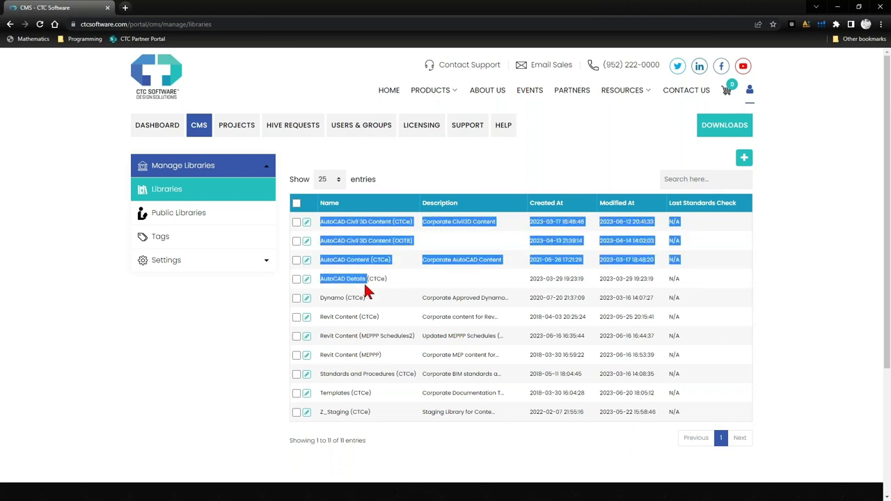
{"action": "left_click", "coordinate": [338, 248]}
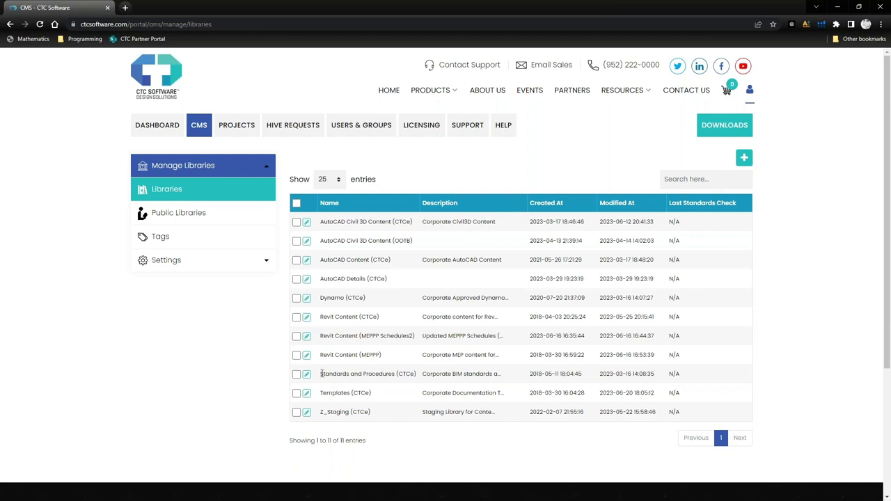
{"action": "left_click_drag", "start_coordinate": [319, 374], "coordinate": [395, 376]}
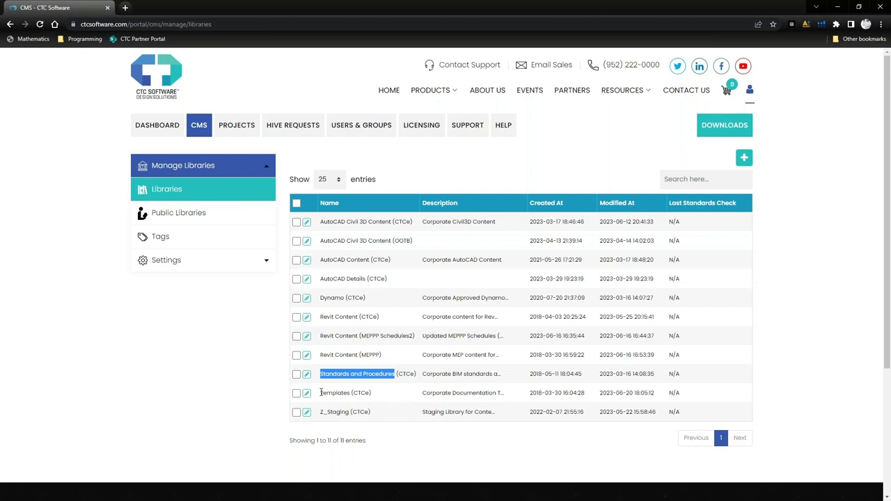
{"action": "left_click_drag", "start_coordinate": [320, 393], "coordinate": [352, 394]}
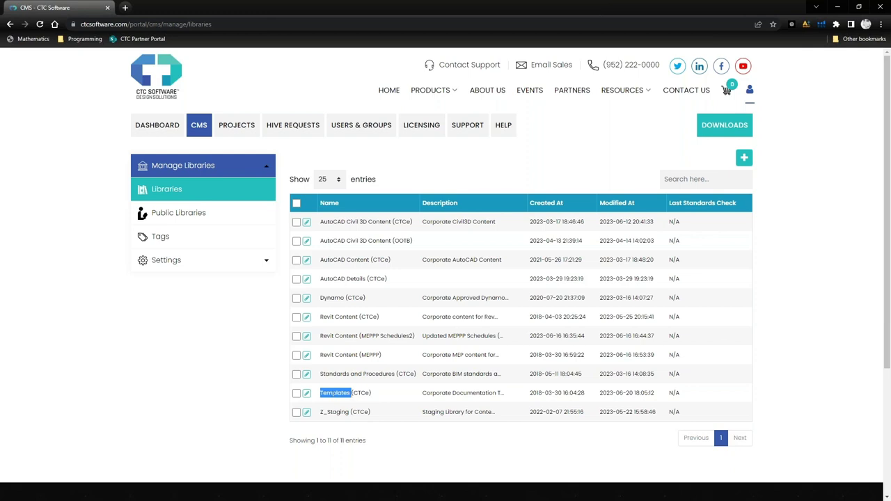
{"action": "left_click_drag", "start_coordinate": [320, 416], "coordinate": [349, 415]}
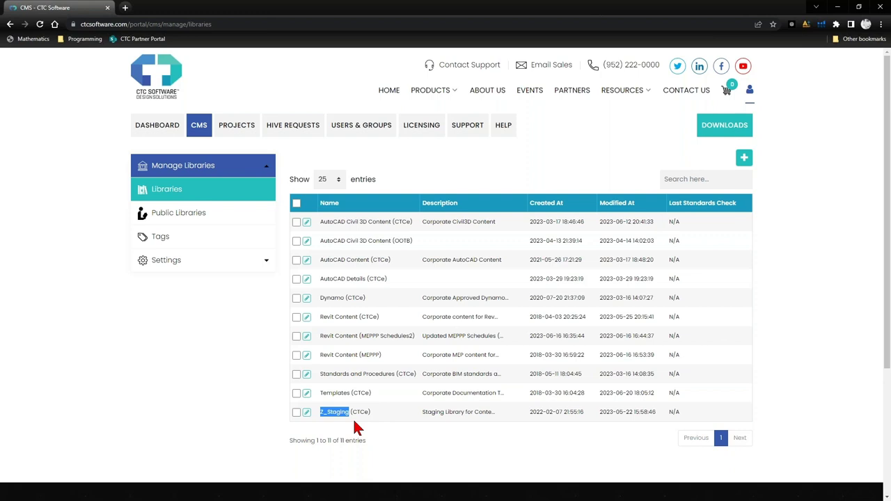
{"action": "left_click", "coordinate": [280, 407]}
{"action": "left_click", "coordinate": [743, 157]}
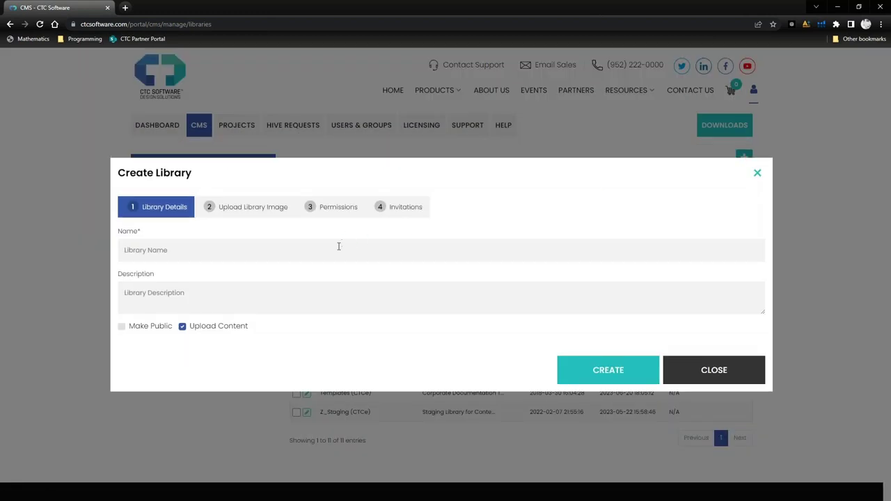
{"action": "left_click", "coordinate": [757, 173]}
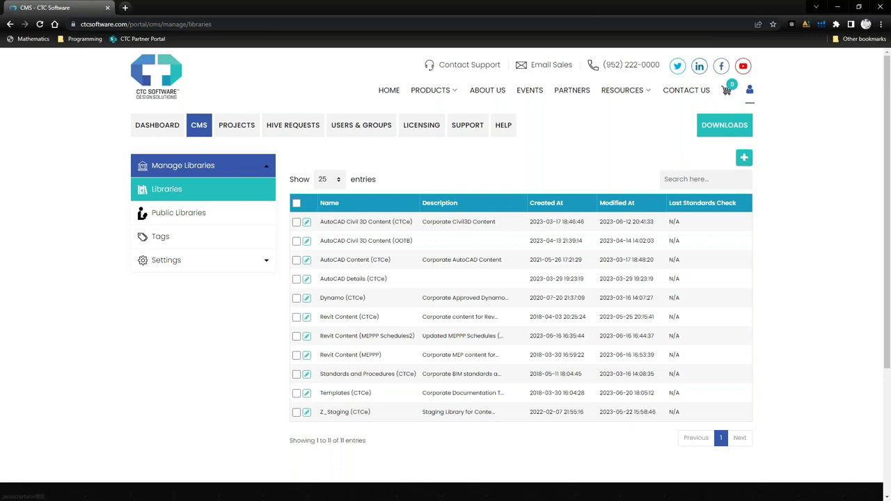
{"action": "left_click", "coordinate": [296, 412]}
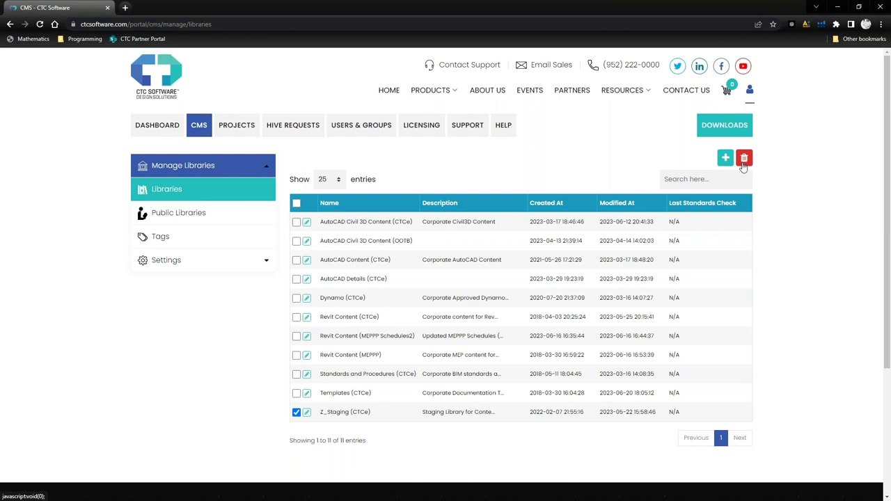
{"action": "left_click", "coordinate": [297, 413]}
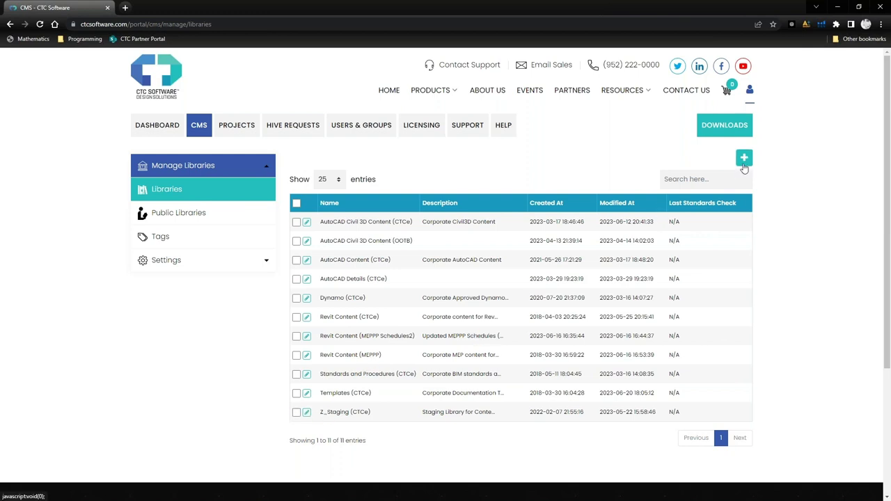
Step: Create a library named "Revit Content Arch (CTCe)" with Upload Content enabled and the description left blank
{"action": "left_click", "coordinate": [743, 161]}
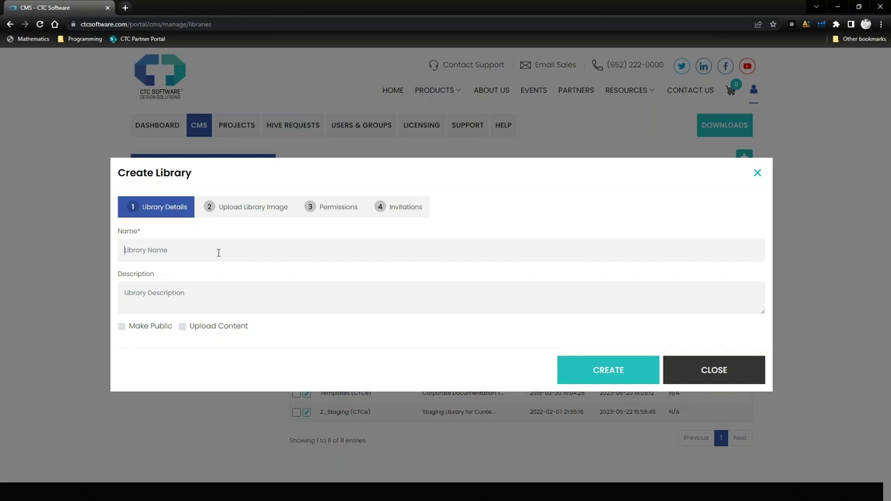
{"action": "type", "text": "Revit Content"}
{"action": "type", "text": "ARCH"}
{"action": "key", "text": "BackSpace"}
{"action": "key", "text": "BackSpace"}
{"action": "type", "text": "rch ("}
{"action": "type", "text": ")"}
{"action": "key", "text": "Left"}
{"action": "type", "text": "CTCe"}
{"action": "left_click", "coordinate": [152, 297]}
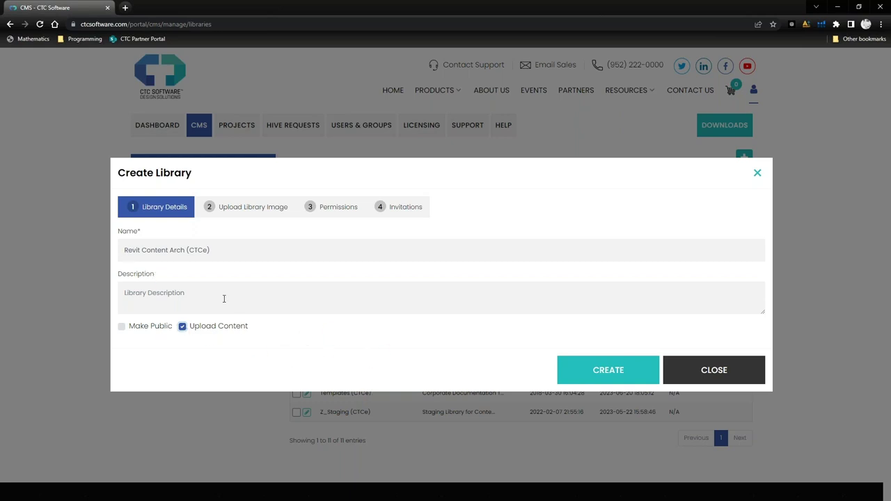
{"action": "left_click", "coordinate": [602, 374]}
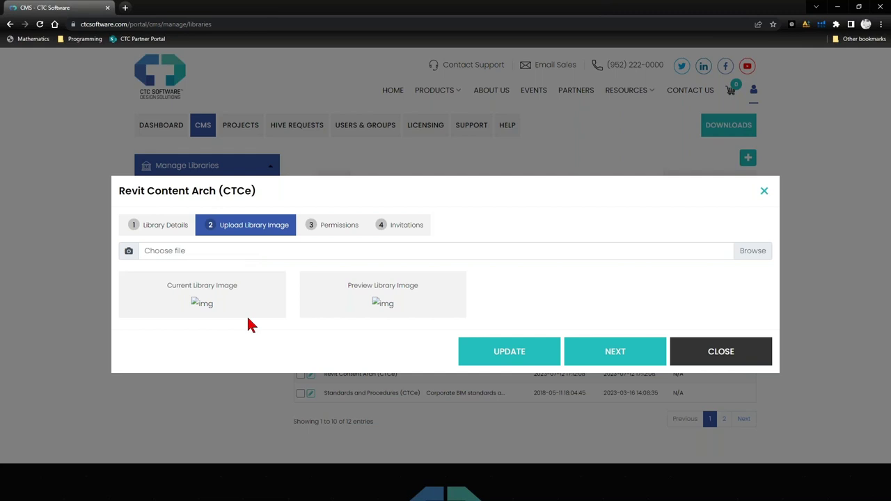
Step: Examine the user permissions of the Revit Content Arch (CTCe) library and the users available for selection
{"action": "left_click", "coordinate": [340, 228]}
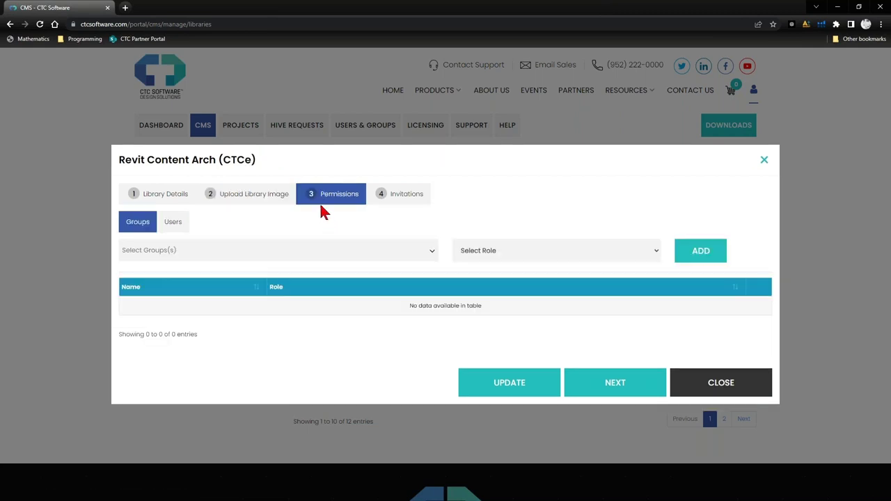
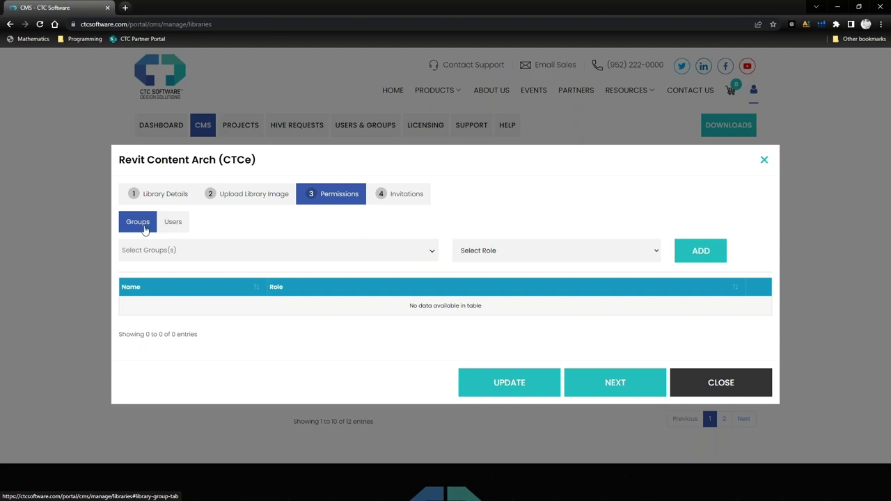
{"action": "left_click", "coordinate": [173, 223]}
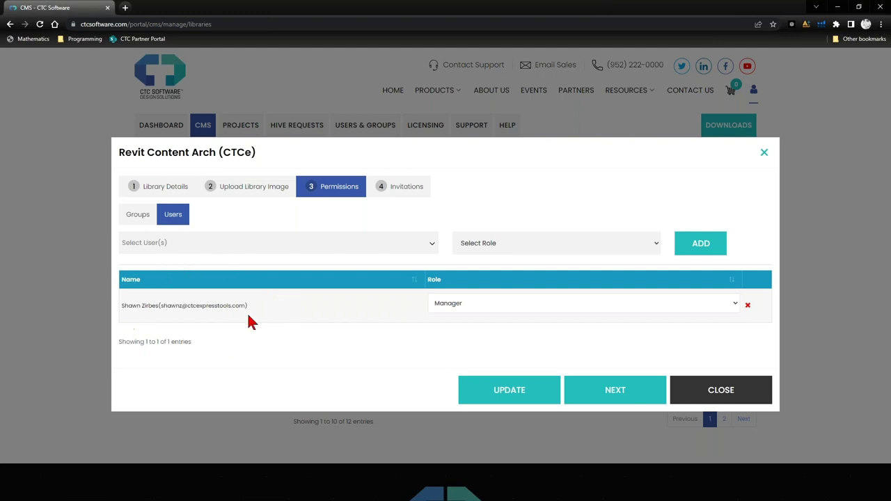
{"action": "left_click", "coordinate": [179, 242]}
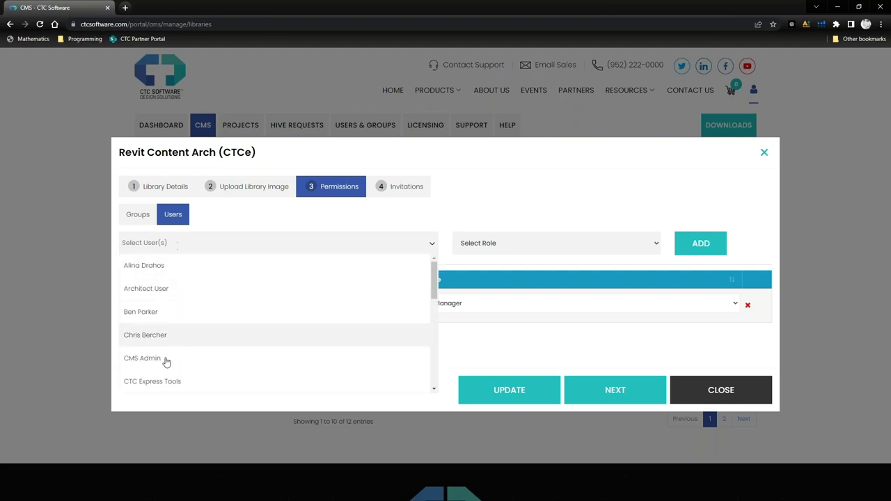
{"action": "left_click", "coordinate": [221, 206]}
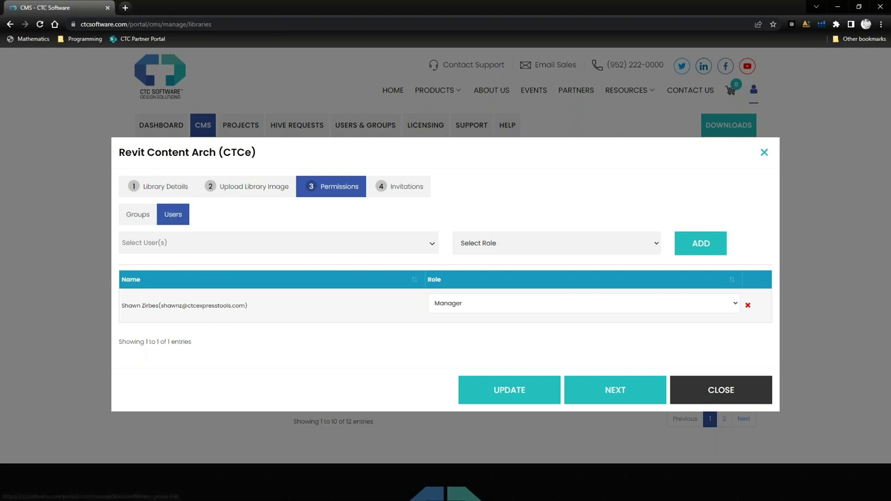
Step: Grant the DI-Architecture (CTCe) group the Contributor role on the Revit Content Arch (CTCe) library and save the update
{"action": "left_click", "coordinate": [144, 219]}
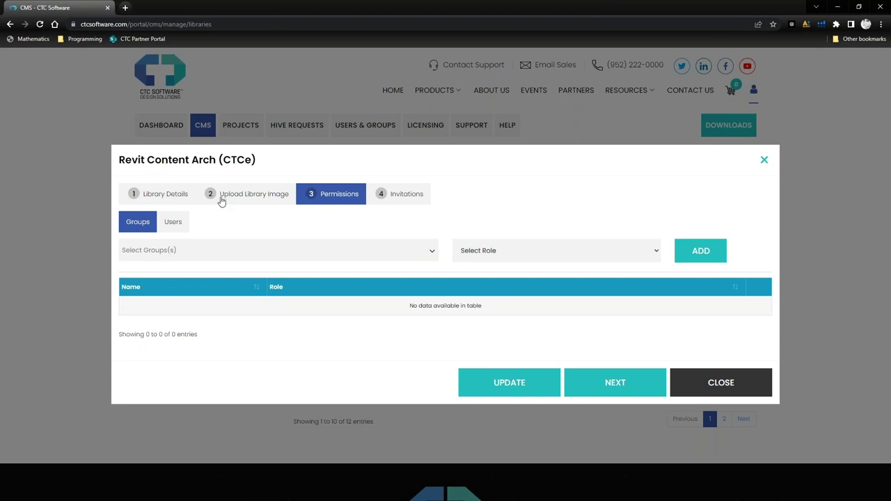
{"action": "left_click", "coordinate": [231, 250]}
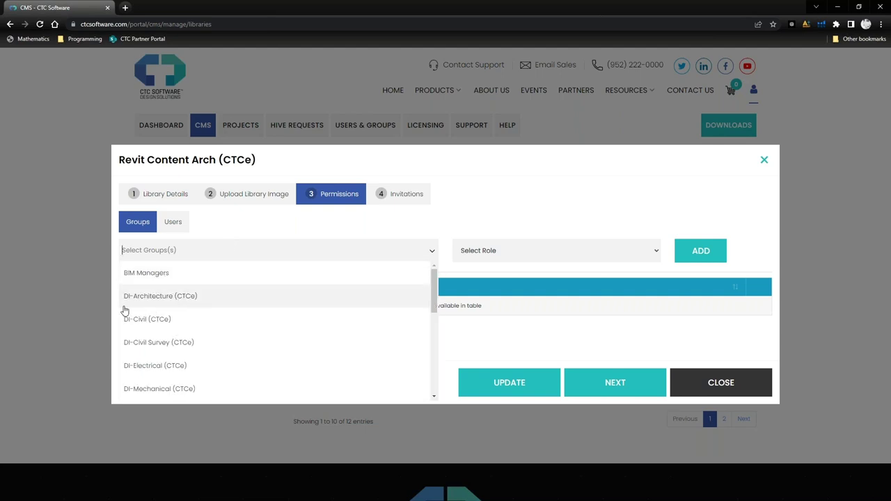
{"action": "left_click", "coordinate": [161, 297]}
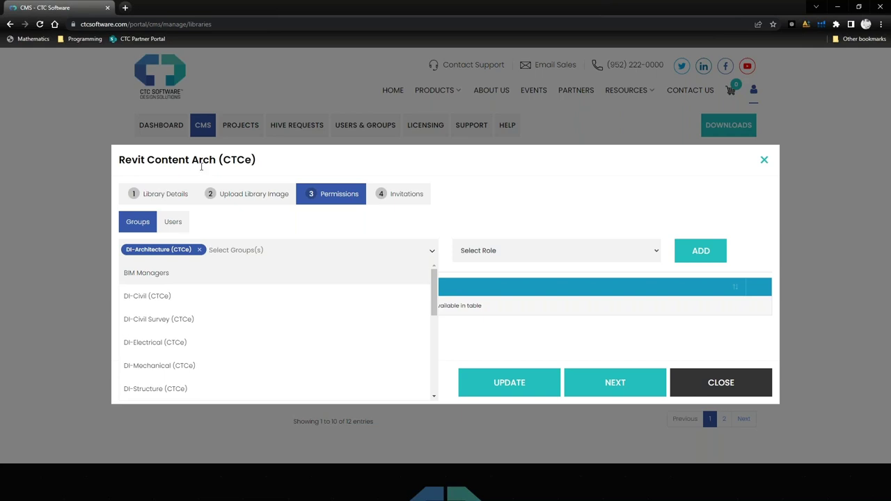
{"action": "left_click", "coordinate": [278, 239]}
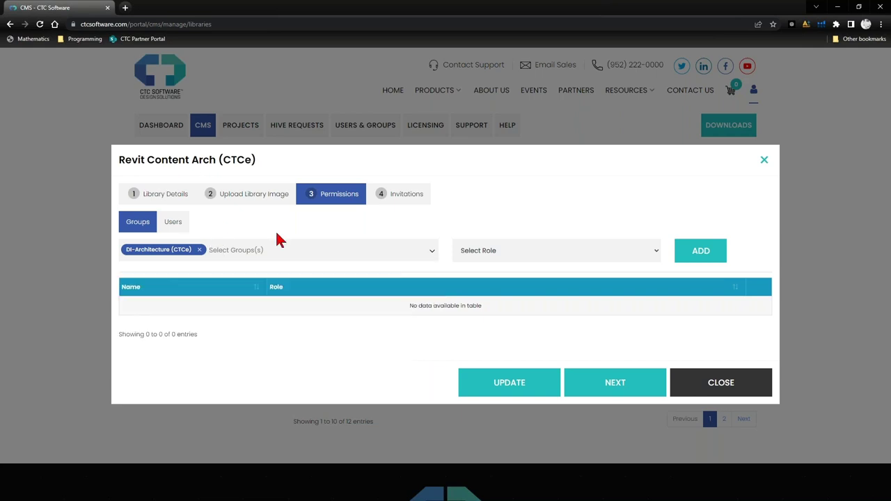
{"action": "left_click", "coordinate": [493, 252]}
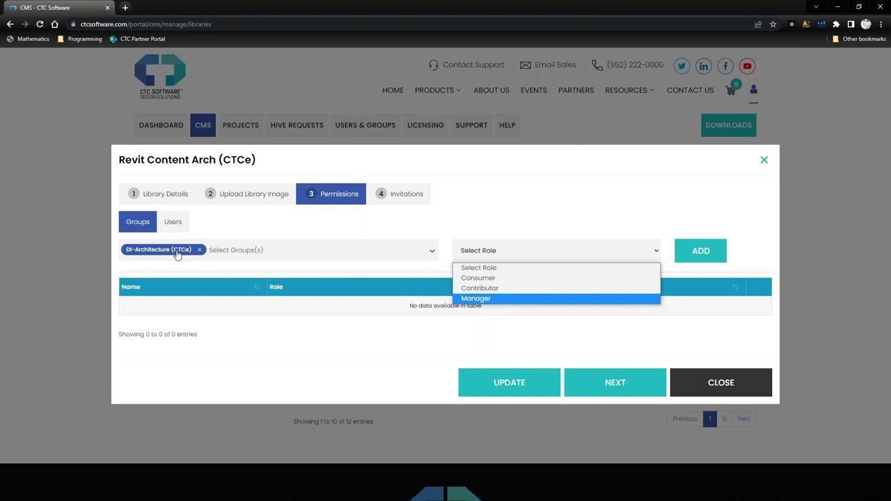
{"action": "left_click", "coordinate": [488, 288]}
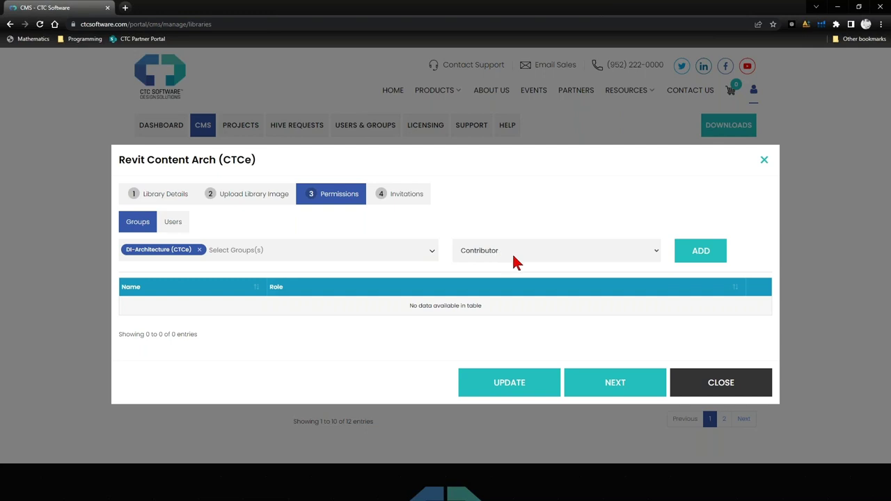
{"action": "left_click", "coordinate": [700, 256]}
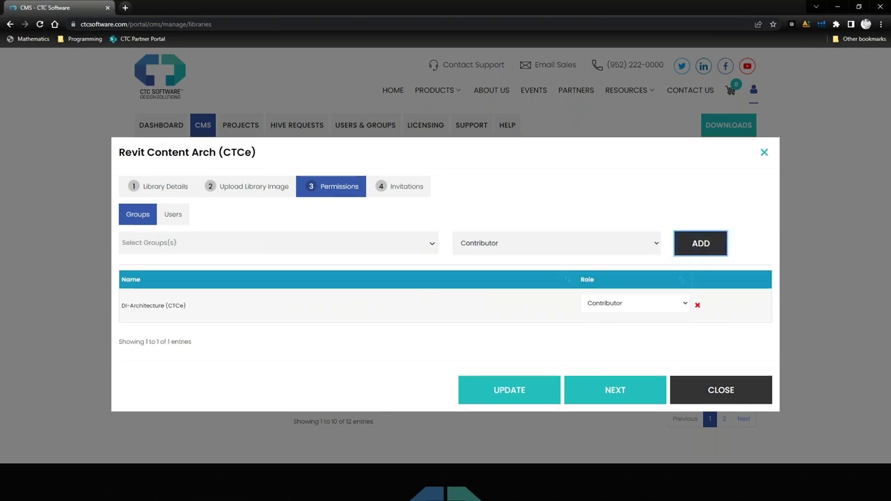
{"action": "left_click", "coordinate": [533, 402]}
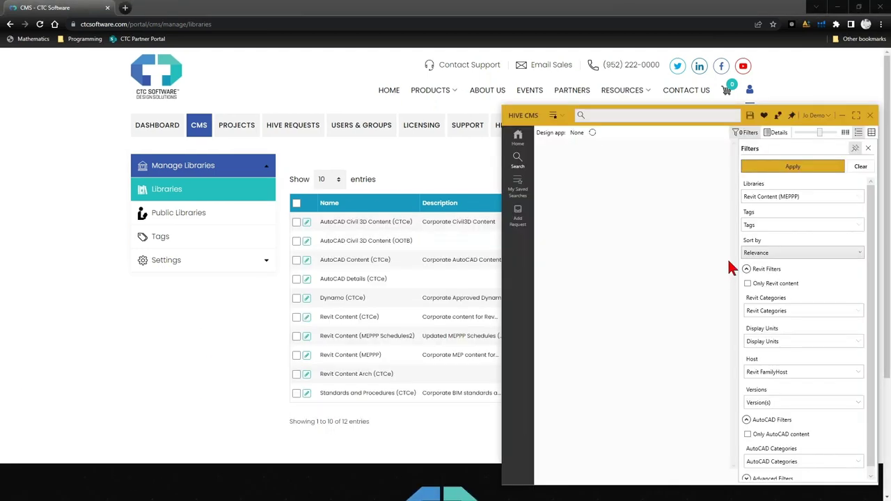
Step: Check the Libraries filter in HIVE CMS again after the permission update, and return to the web portal
{"action": "left_click", "coordinate": [807, 198]}
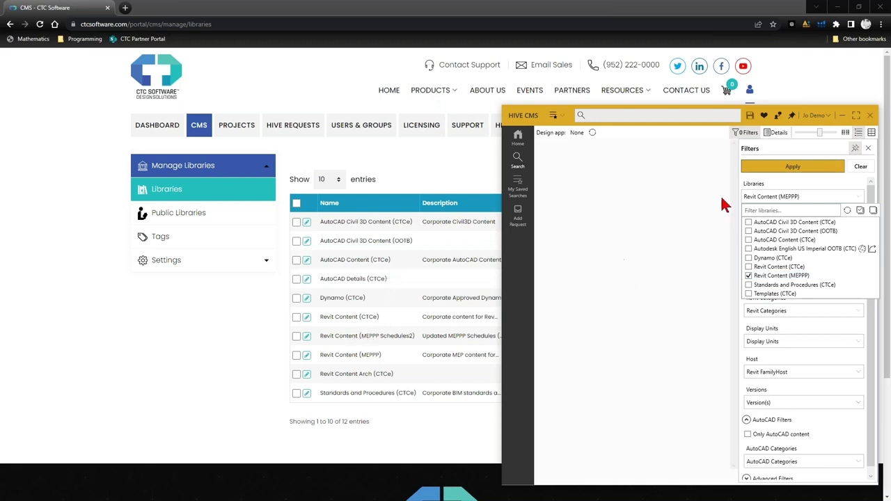
{"action": "left_click", "coordinate": [310, 394]}
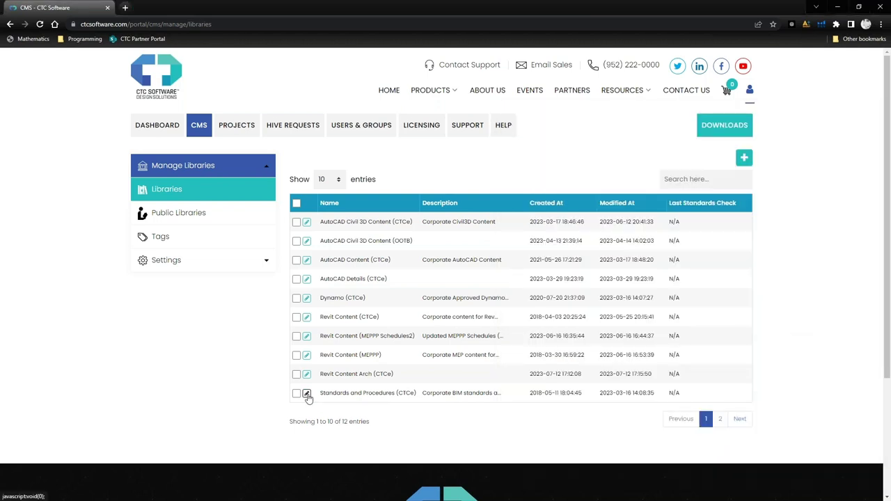
Step: Open the Standards and Procedures (CTCe) library for editing and inspect its group permissions, highlighting the R-Everyone (CTCe) group
{"action": "left_click", "coordinate": [307, 394]}
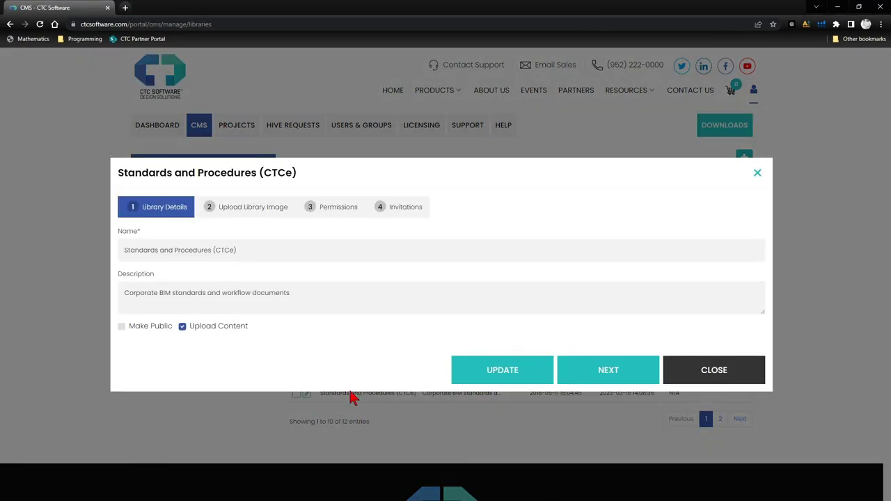
{"action": "left_click", "coordinate": [321, 213]}
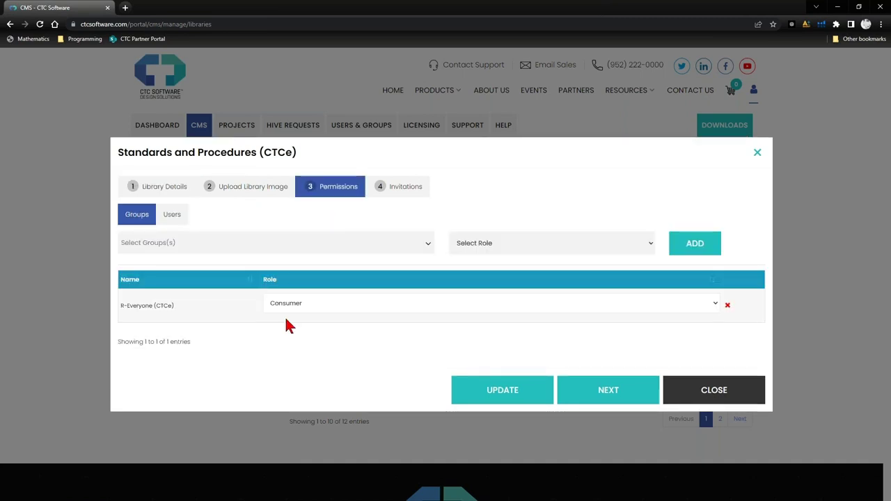
{"action": "left_click_drag", "start_coordinate": [122, 305], "coordinate": [178, 307]}
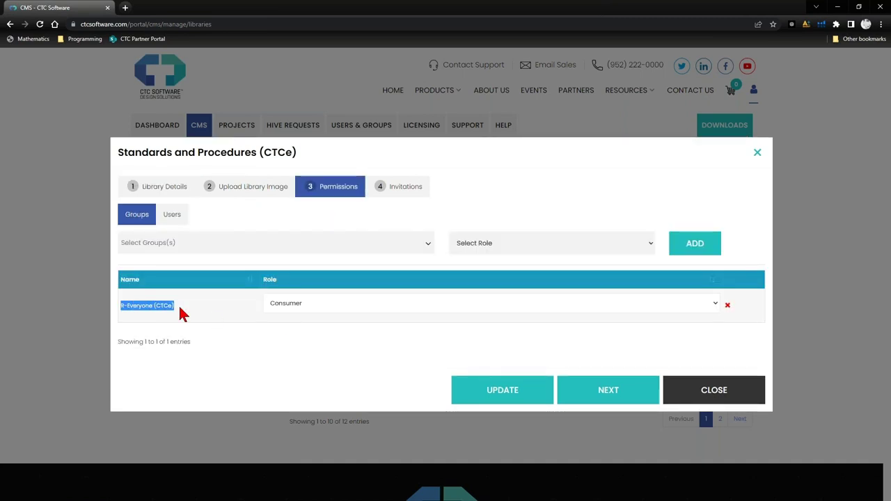
Step: View the role options for the R-Everyone (CTCe) group, and switch to HIVE CMS to filter content to the Standards and Procedures (CTCe) library only
{"action": "left_click", "coordinate": [302, 311]}
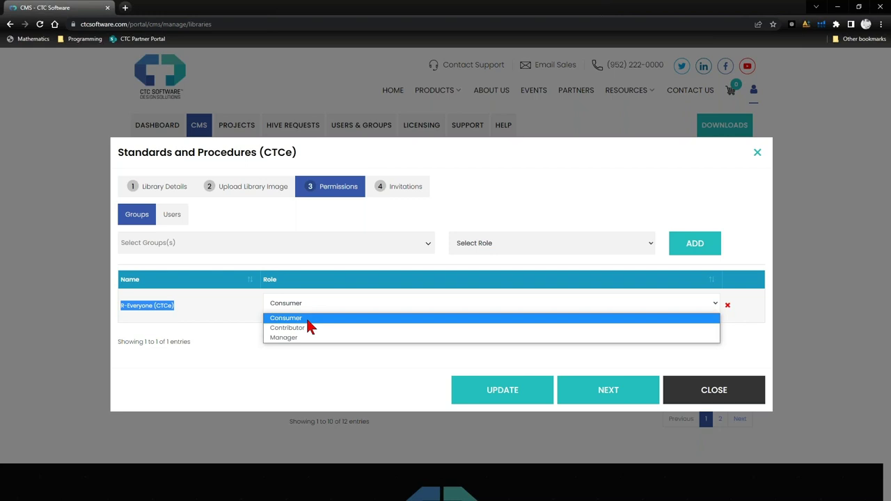
{"action": "left_click", "coordinate": [252, 350]}
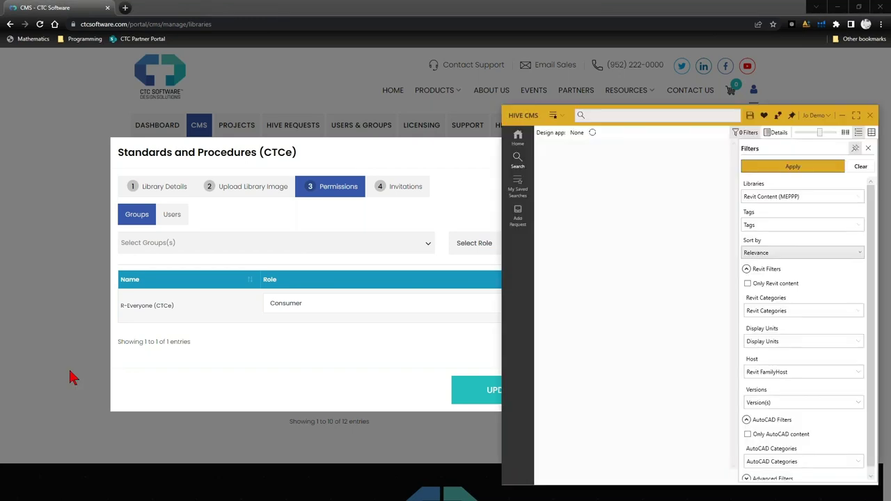
{"action": "left_click", "coordinate": [787, 198]}
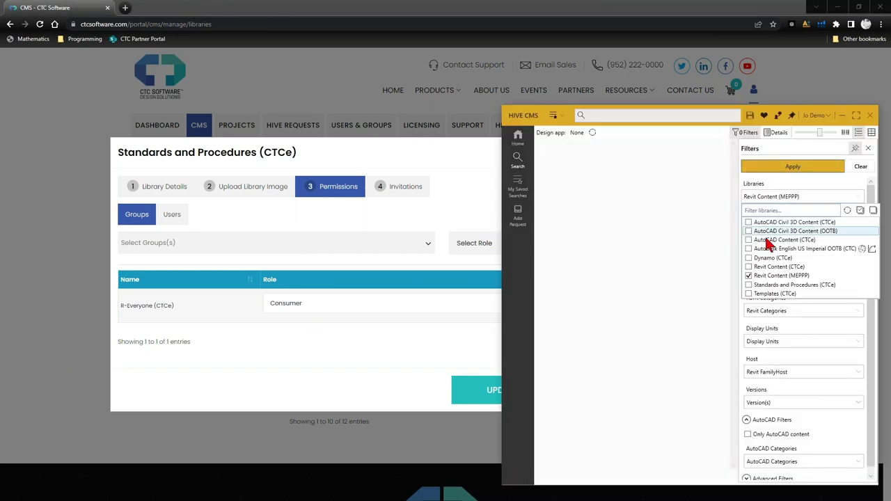
{"action": "left_click", "coordinate": [748, 275]}
{"action": "left_click", "coordinate": [748, 285]}
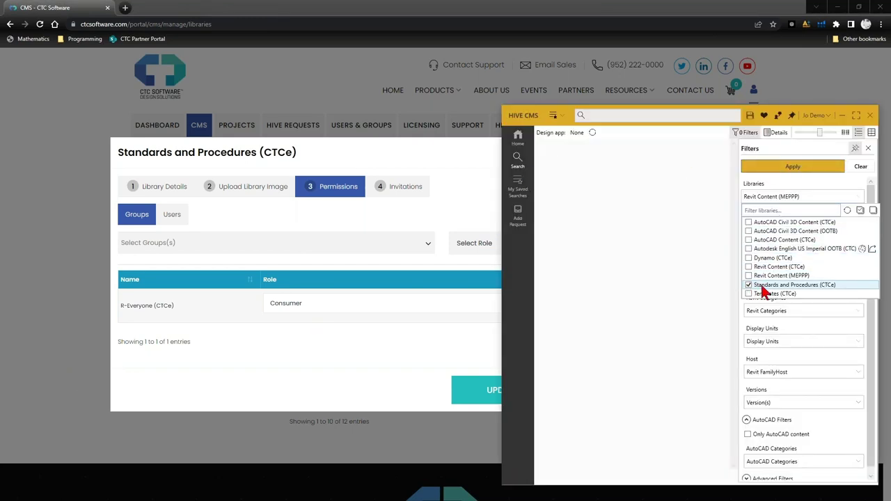
{"action": "left_click", "coordinate": [779, 170]}
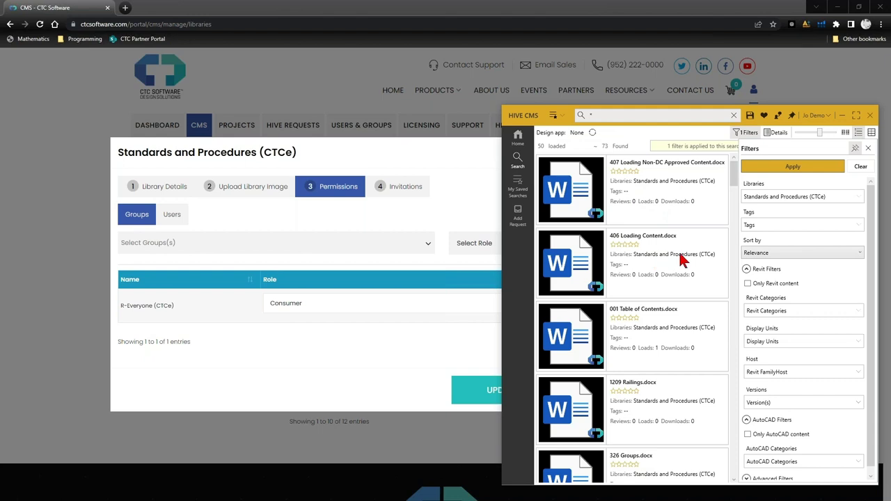
Step: Widen the HIVE CMS window and show the details of 407 Loading Non-DC Approved Content.docx
{"action": "left_click", "coordinate": [584, 210]}
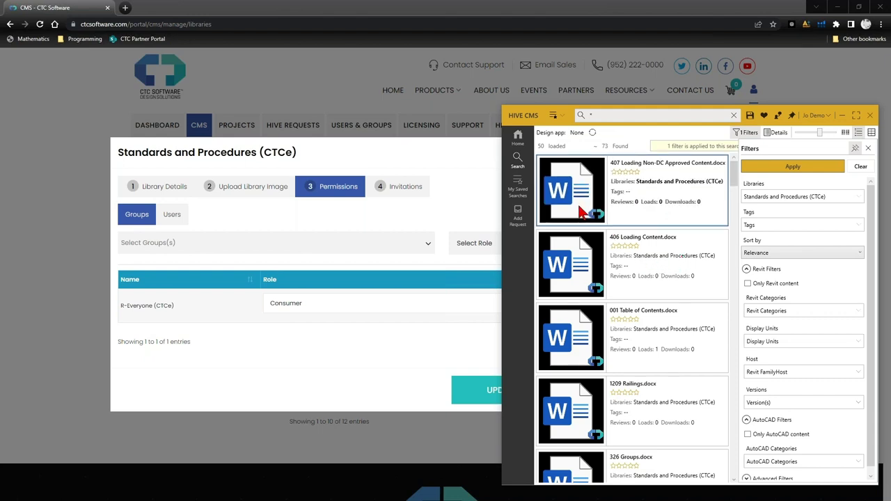
{"action": "left_click_drag", "start_coordinate": [501, 293], "coordinate": [423, 292]}
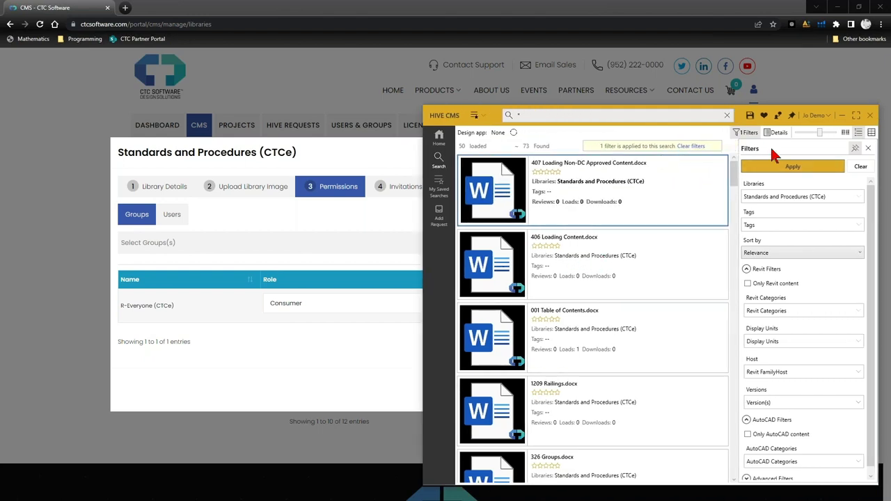
{"action": "left_click", "coordinate": [774, 132]}
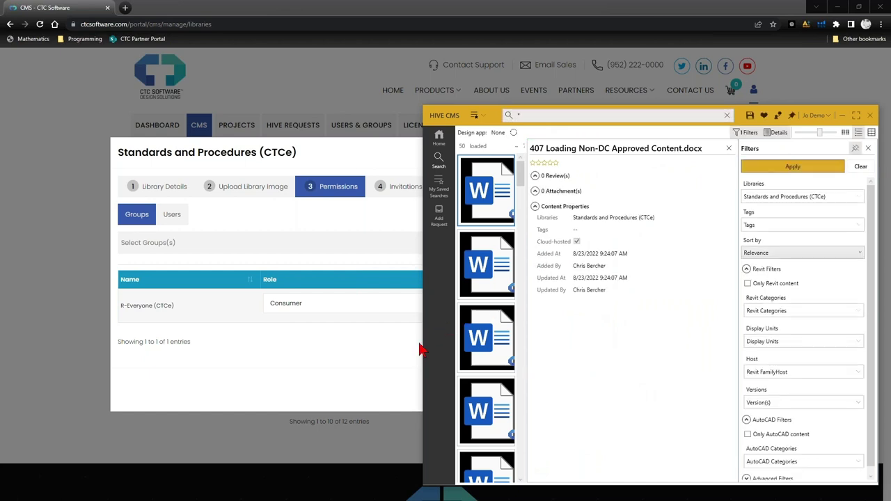
{"action": "left_click_drag", "start_coordinate": [422, 350], "coordinate": [390, 344]}
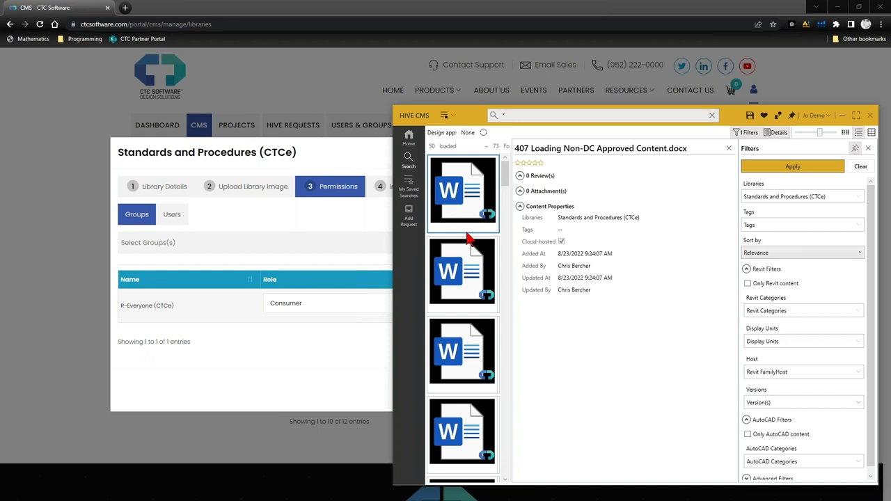
Step: Inspect the details and reviews section of 406 Loading Content.docx, and return to the web portal to close the Standards and Procedures (CTCe) library
{"action": "left_click", "coordinate": [465, 273]}
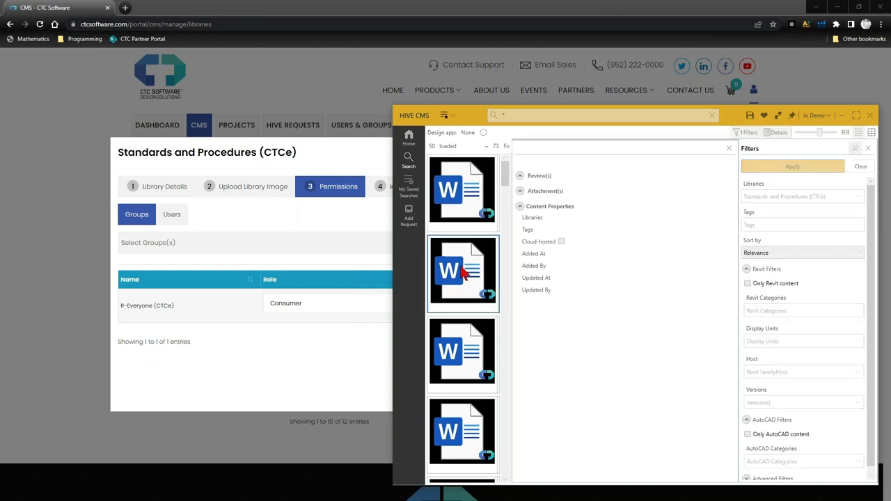
{"action": "left_click", "coordinate": [523, 180]}
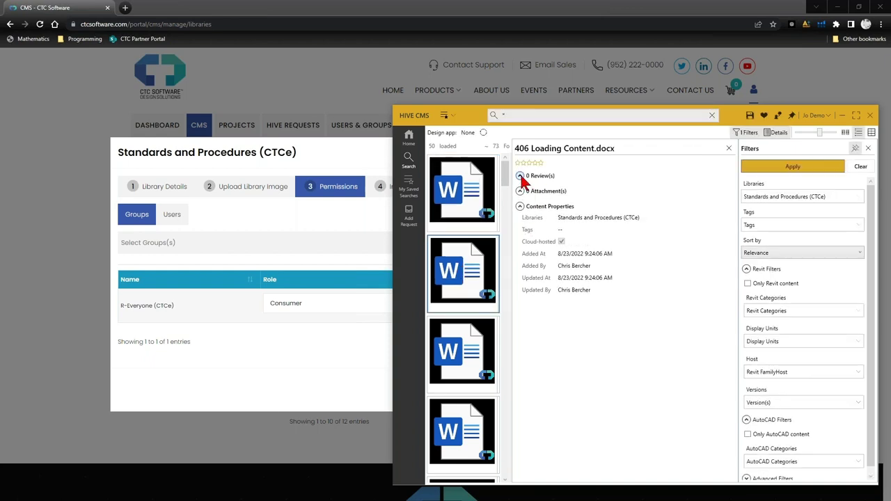
{"action": "left_click", "coordinate": [523, 180]}
{"action": "left_click", "coordinate": [536, 178]}
{"action": "left_click", "coordinate": [332, 359]}
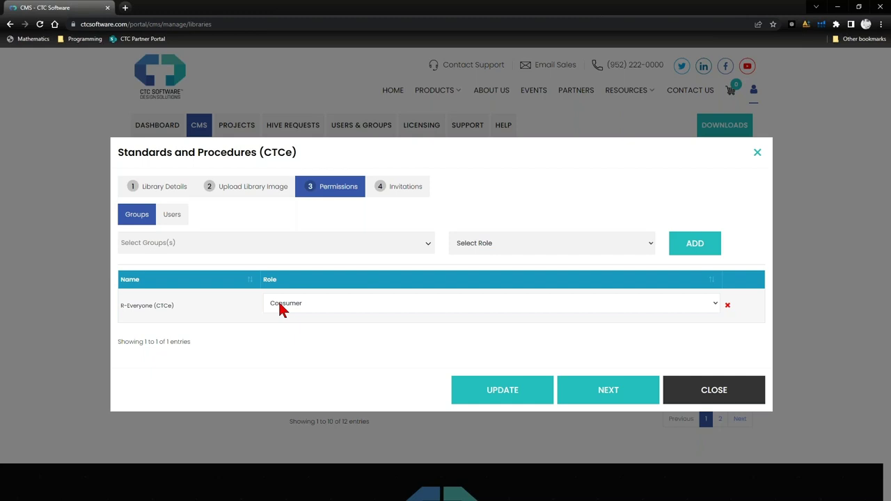
{"action": "left_click", "coordinate": [698, 397]}
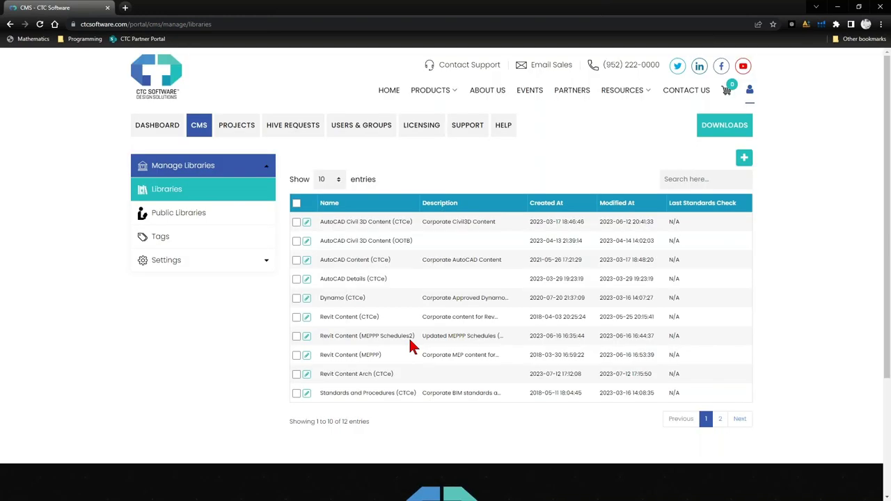
Step: Switch to HIVE CMS and check the content actions and tag management options for 406 Loading Content.docx
{"action": "key", "text": "alt+Tab"}
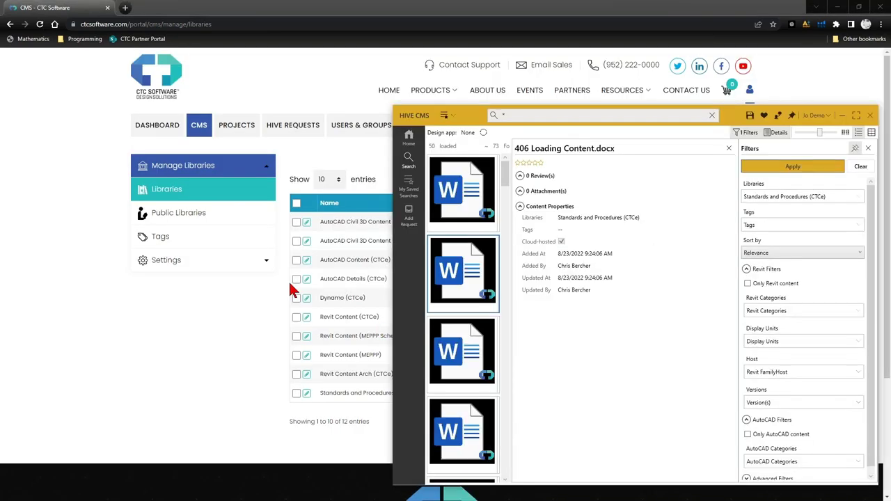
{"action": "right_click", "coordinate": [460, 265]}
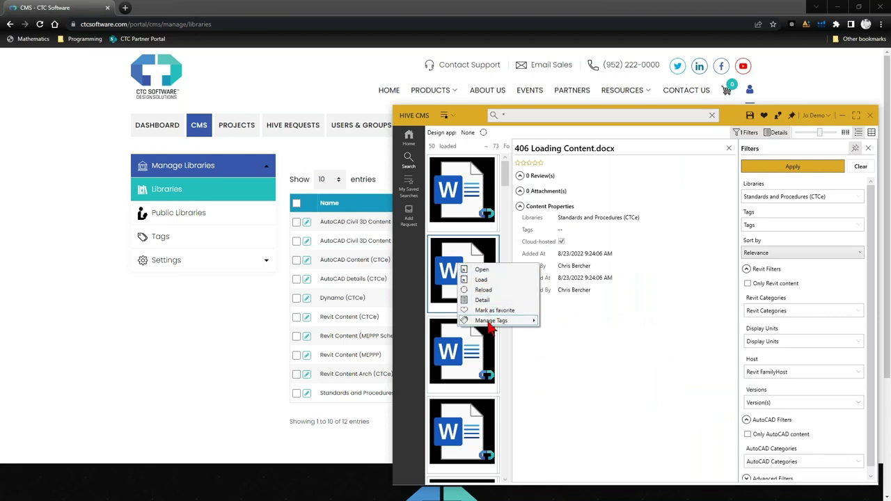
{"action": "mouse_move", "coordinate": [482, 324]}
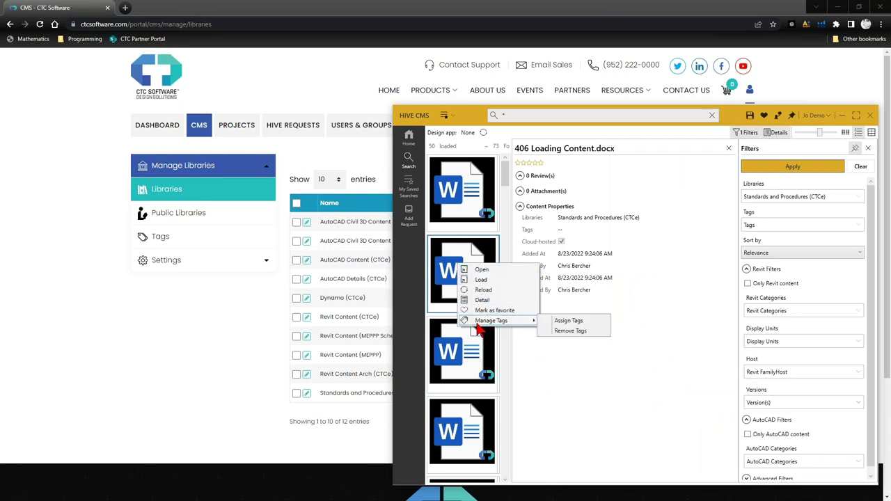
{"action": "left_click", "coordinate": [556, 369]}
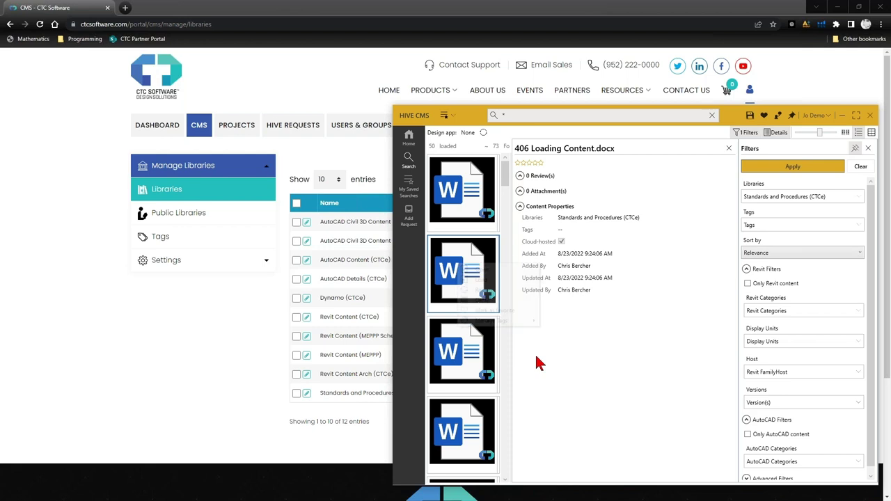
{"action": "right_click", "coordinate": [469, 288]}
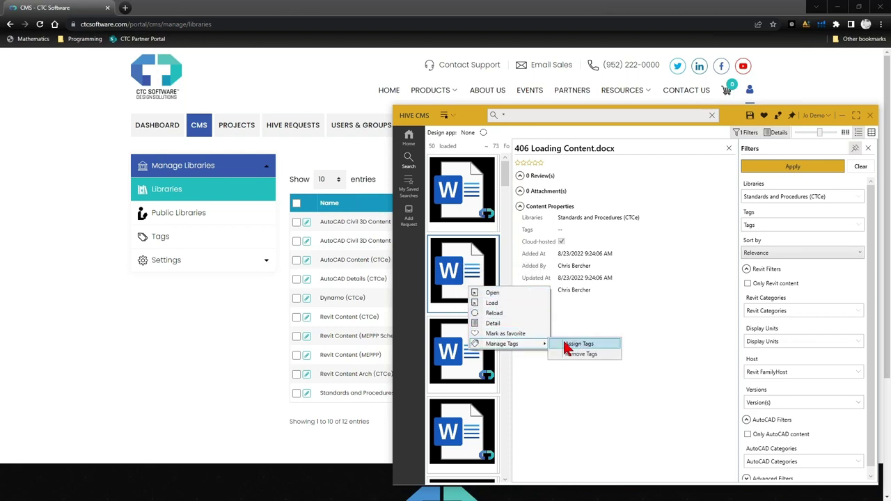
{"action": "left_click", "coordinate": [541, 395]}
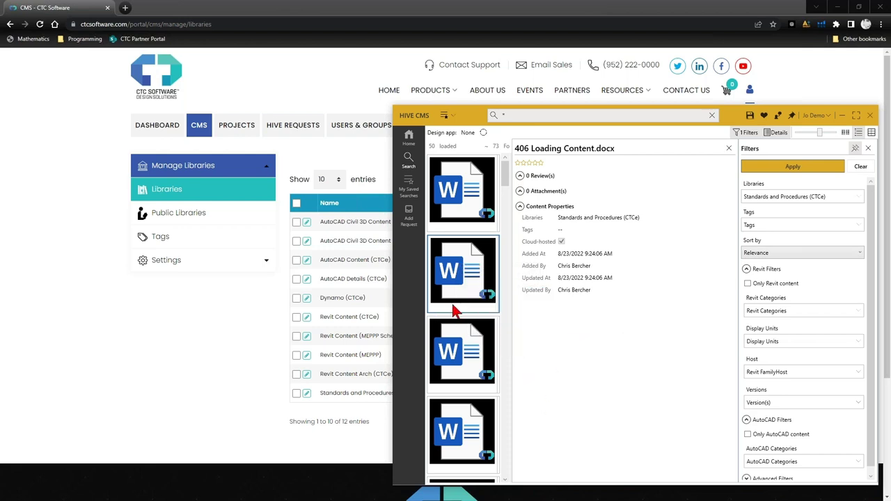
Step: Return to the web portal, open the Revit Content (CTCe) library for editing, and inspect the R-Everyone (CTCe) group's role and role options
{"action": "left_click", "coordinate": [232, 383]}
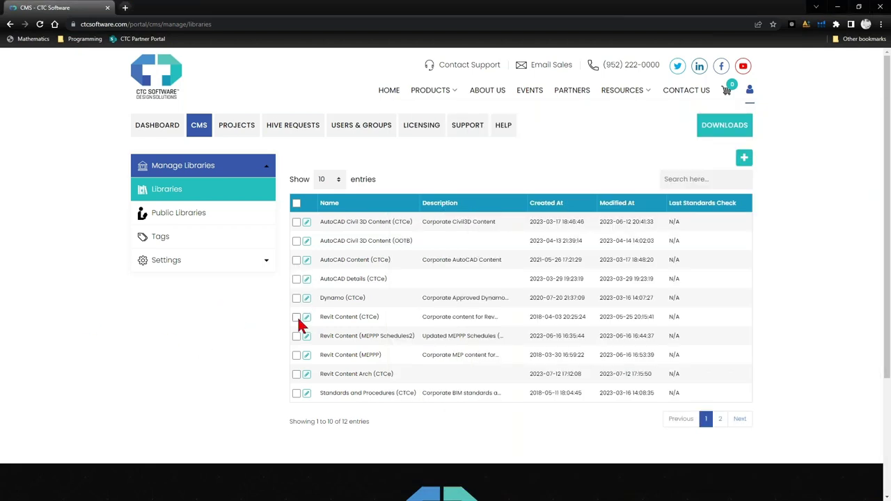
{"action": "left_click", "coordinate": [363, 323]}
{"action": "left_click", "coordinate": [330, 187]}
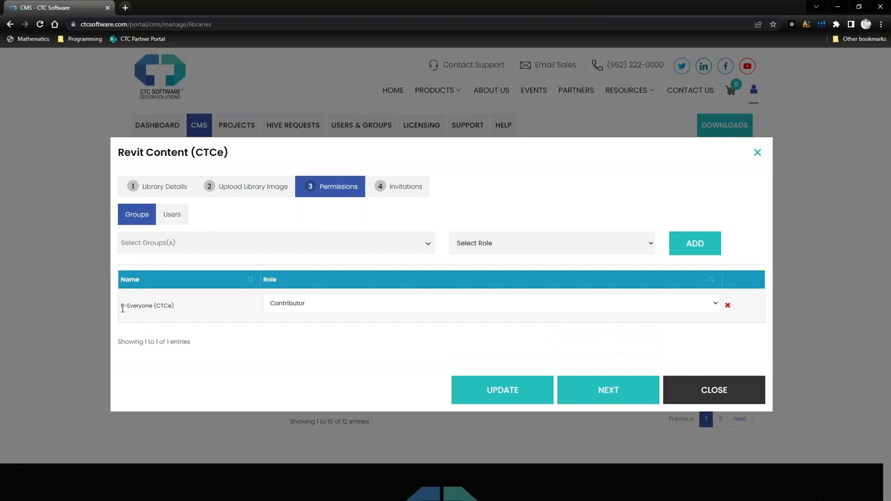
{"action": "left_click_drag", "start_coordinate": [121, 307], "coordinate": [179, 312]}
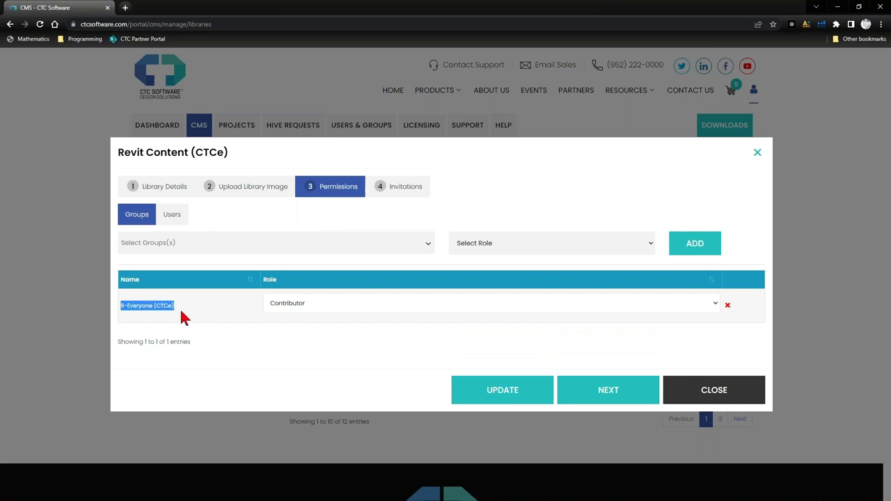
{"action": "left_click", "coordinate": [291, 306]}
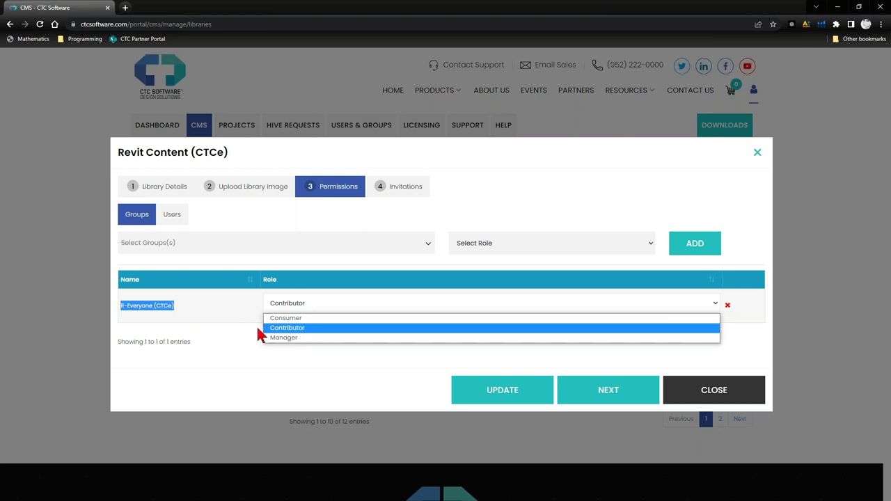
{"action": "left_click", "coordinate": [198, 373]}
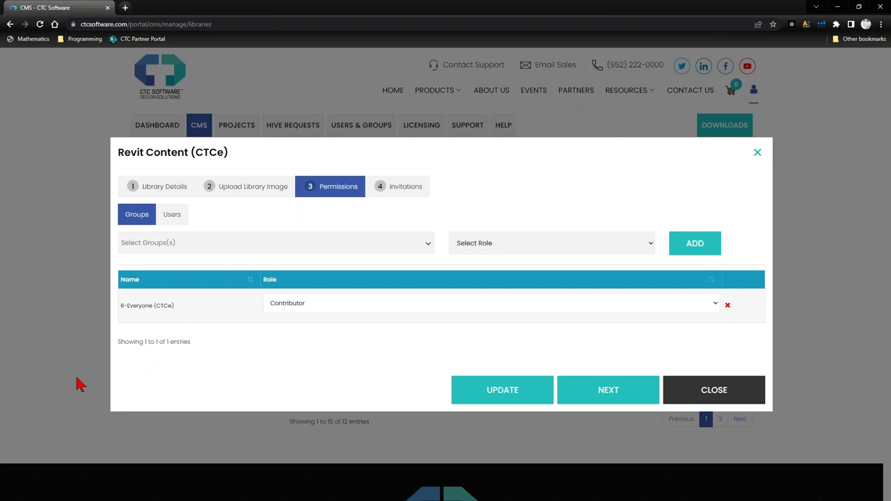
Step: Switch to HIVE CMS and filter its content to the Revit Content (CTCe) library instead of Standards and Procedures (CTCe)
{"action": "key", "text": "alt+Tab"}
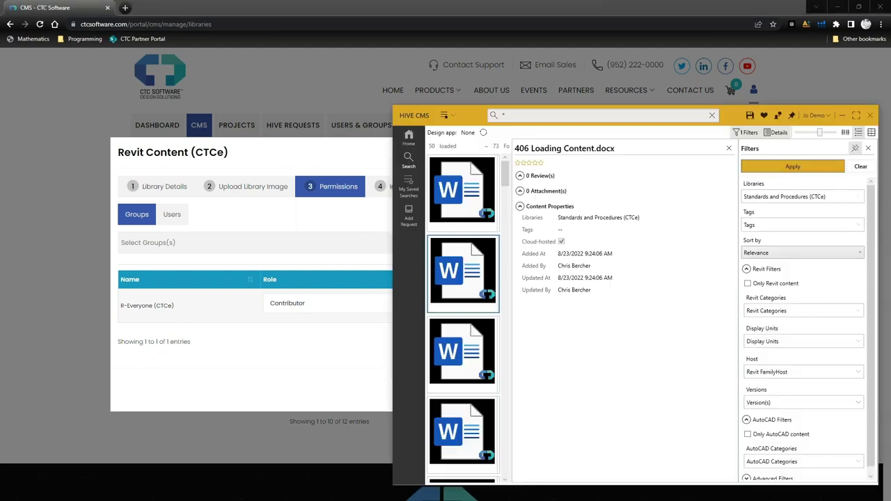
{"action": "left_click", "coordinate": [769, 202]}
{"action": "left_click", "coordinate": [748, 267]}
{"action": "left_click", "coordinate": [748, 285]}
{"action": "left_click", "coordinate": [774, 168]}
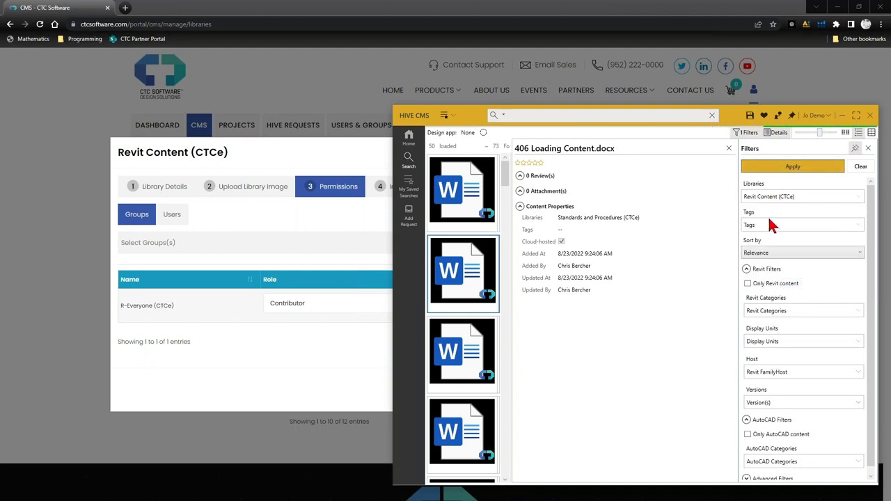
Step: Examine the review options for Swing_Double.rfa, and the review and tag management options for Cooktop-Electric-Dacor-Millennia-MET.rfa
{"action": "left_click", "coordinate": [467, 311]}
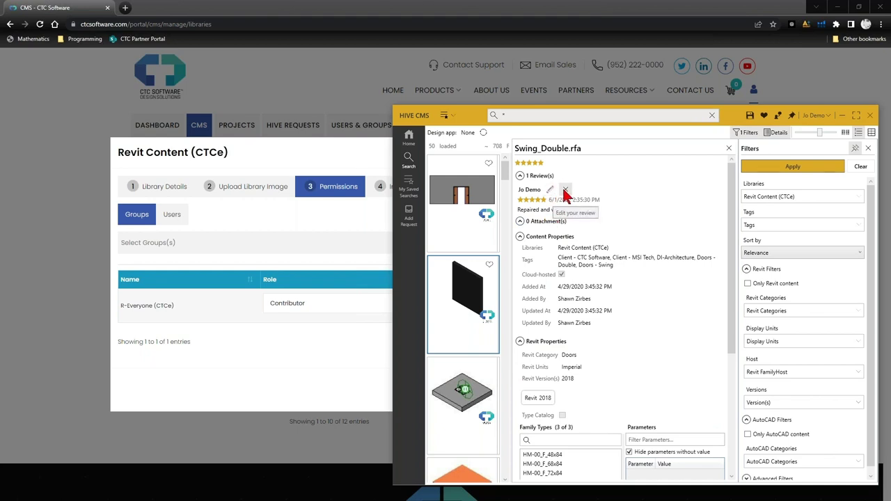
{"action": "left_click", "coordinate": [460, 410]}
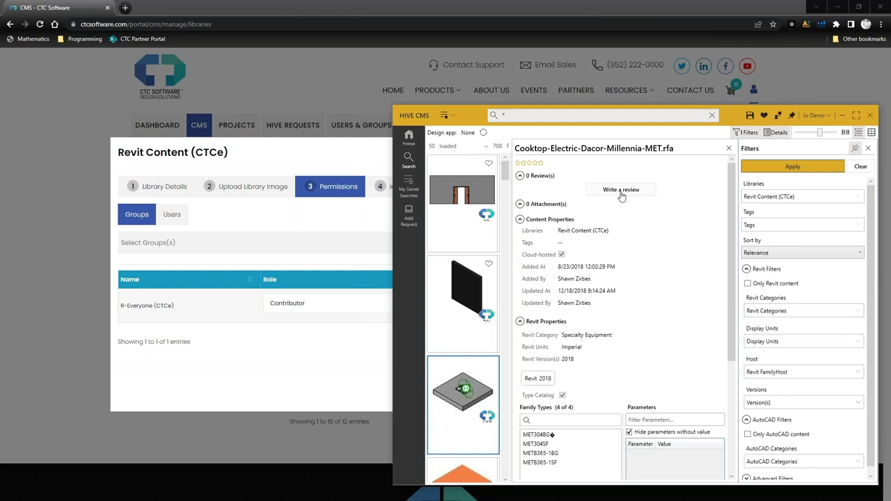
{"action": "right_click", "coordinate": [473, 381]}
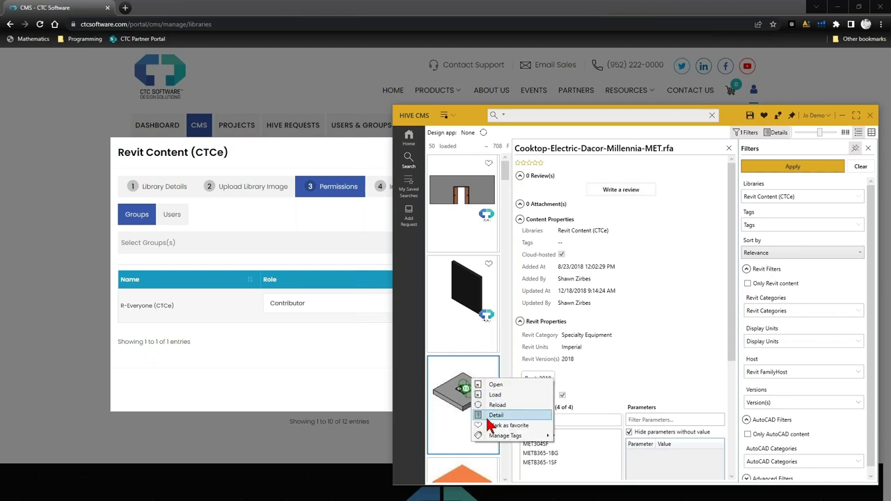
{"action": "mouse_move", "coordinate": [488, 437]}
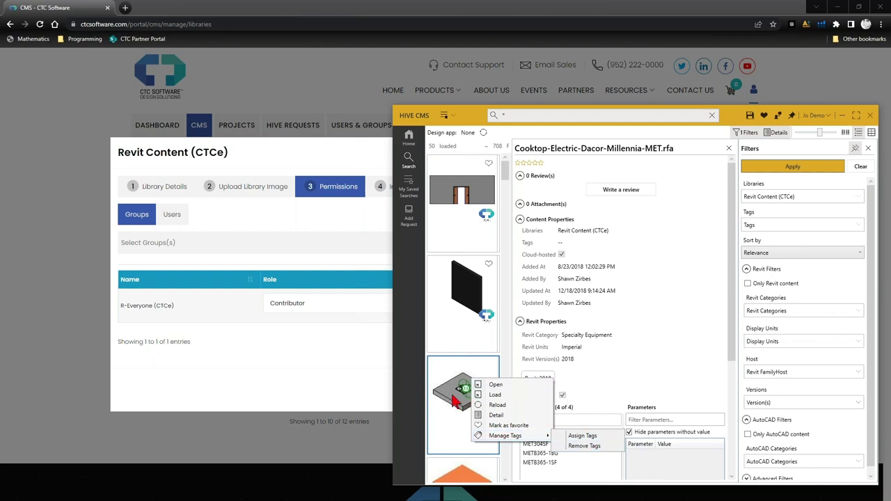
{"action": "left_click", "coordinate": [619, 371]}
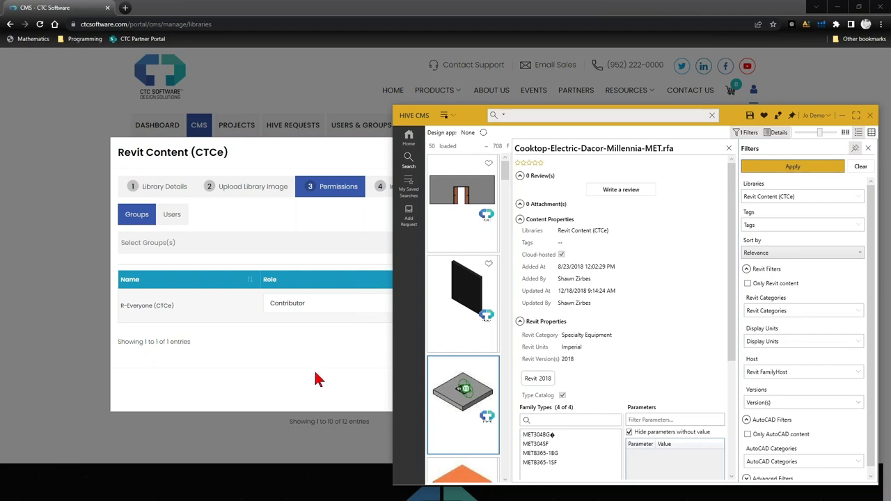
Step: Close the Revit Content (CTCe) library in the web portal and show 25 entries in the libraries list
{"action": "left_click", "coordinate": [277, 363]}
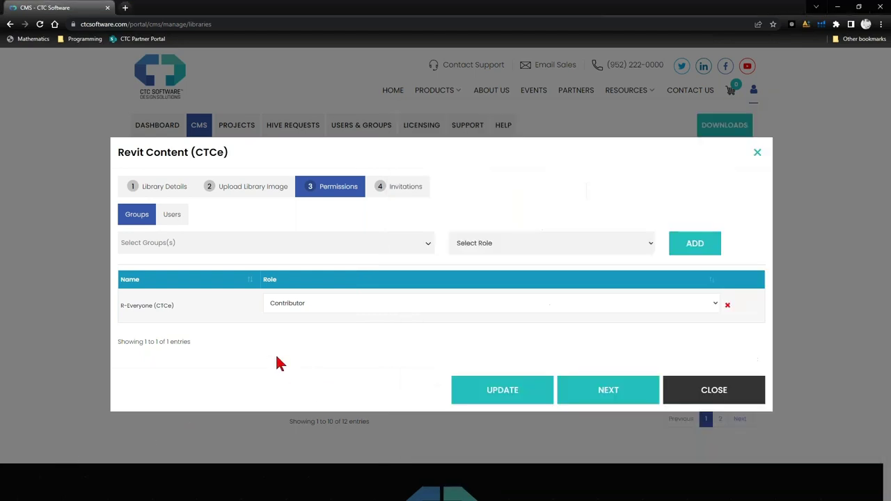
{"action": "left_click", "coordinate": [758, 154]}
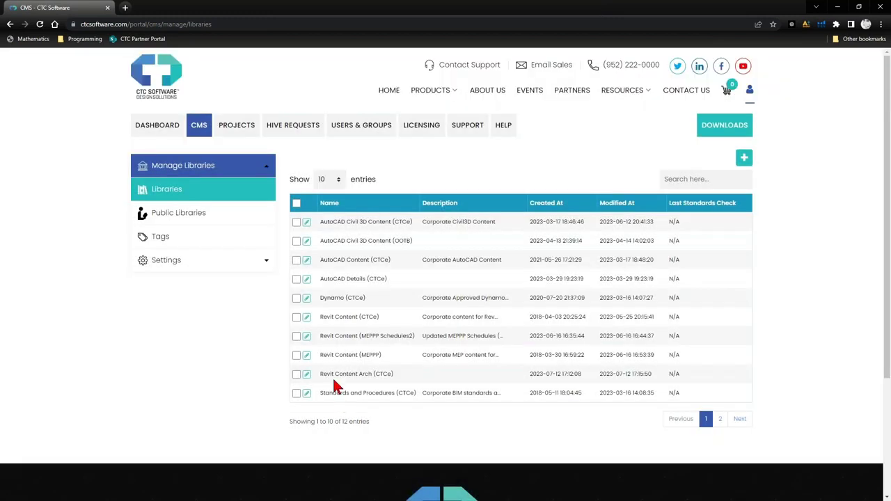
{"action": "left_click", "coordinate": [331, 179]}
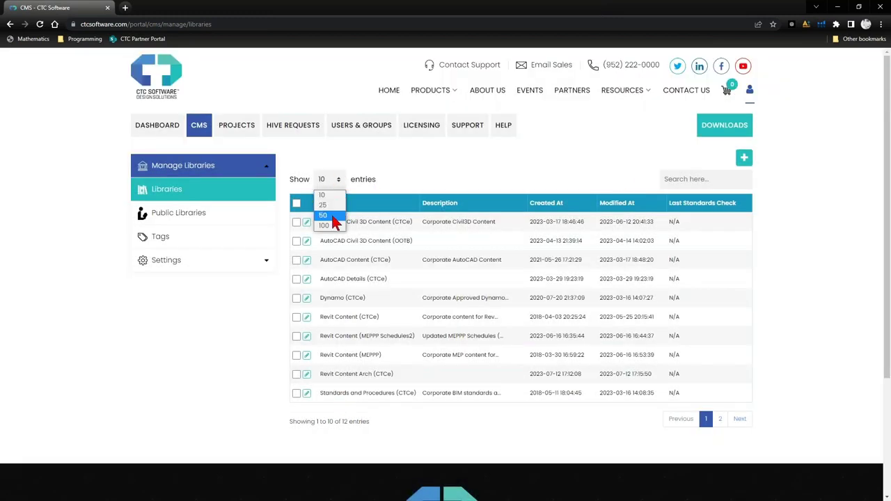
{"action": "left_click", "coordinate": [333, 205]}
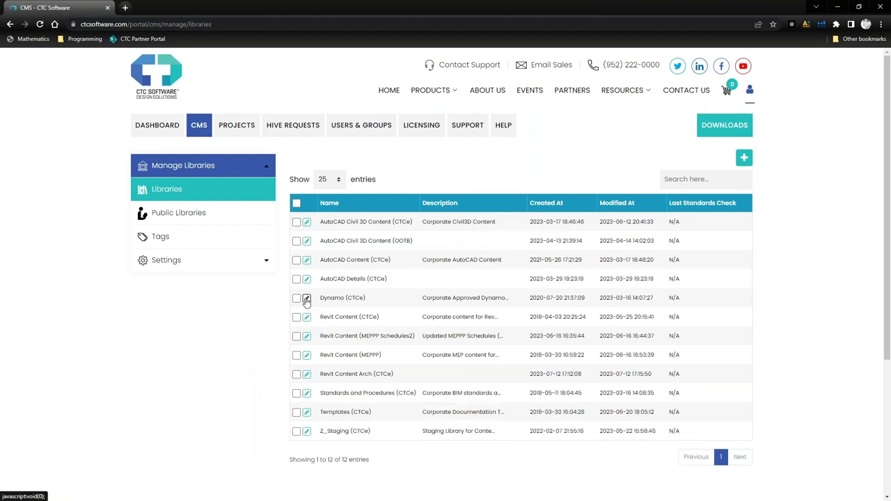
Step: Open the Dynamo (CTCe) library for editing, inspect the roles of R-Everyone (CTCe) and Dynamo Power Users (CTCe), and close it
{"action": "left_click", "coordinate": [307, 298]}
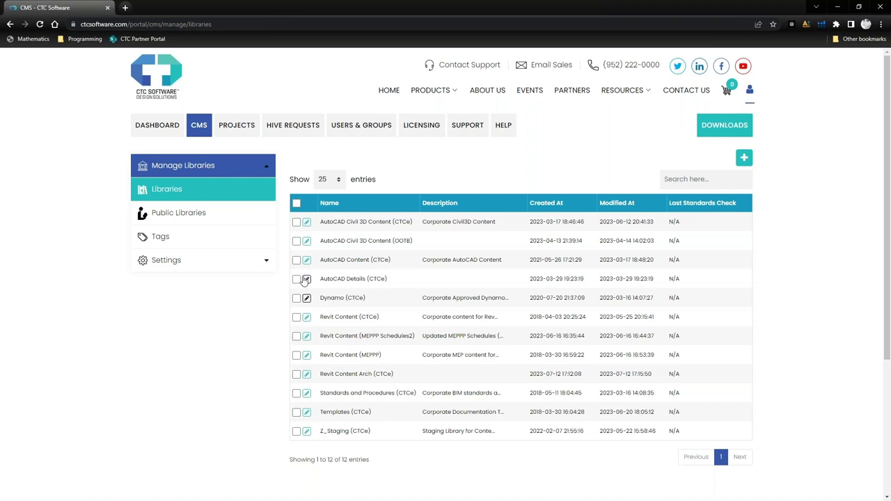
{"action": "left_click", "coordinate": [308, 300]}
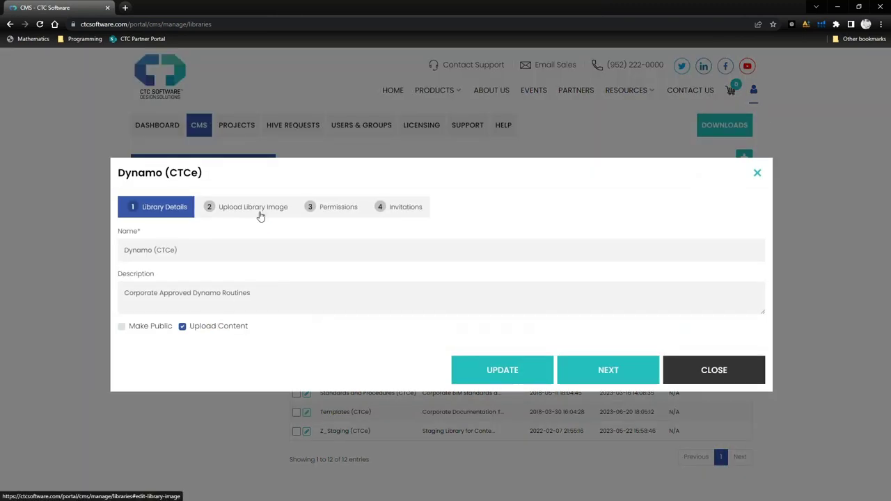
{"action": "left_click", "coordinate": [327, 208]}
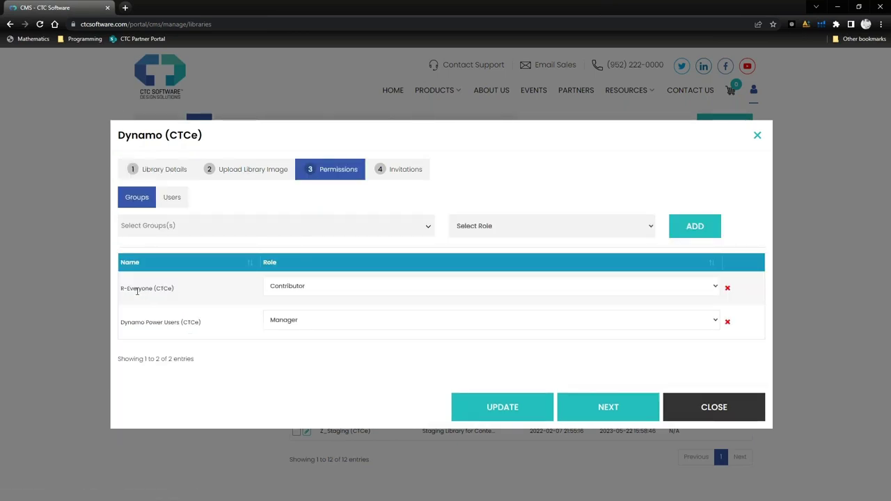
{"action": "left_click", "coordinate": [305, 286]}
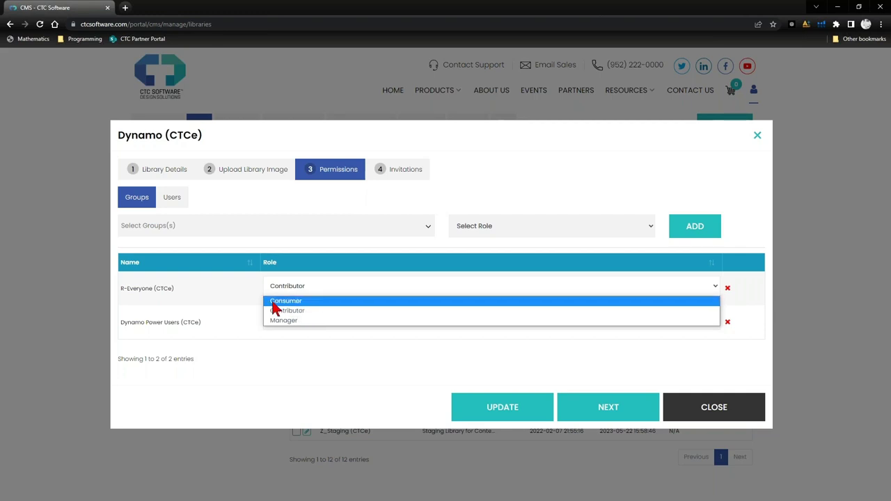
{"action": "left_click", "coordinate": [303, 321]}
{"action": "left_click_drag", "start_coordinate": [120, 322], "coordinate": [179, 325]}
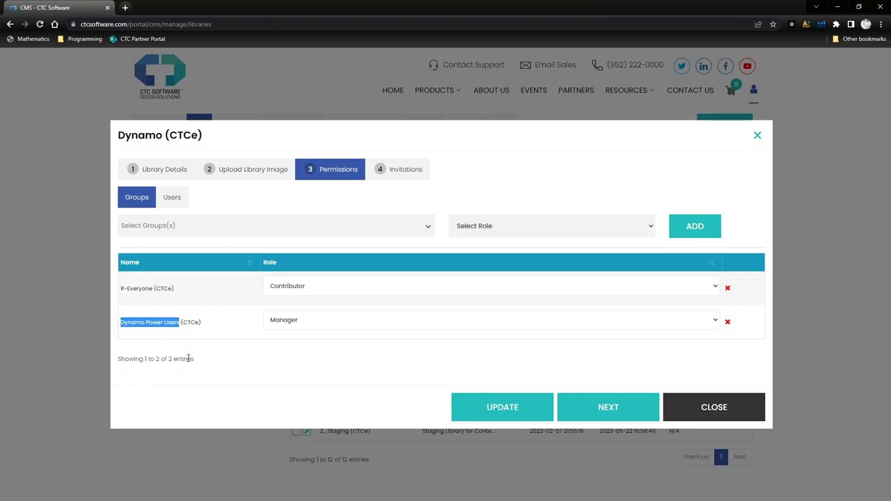
{"action": "left_click", "coordinate": [129, 322]}
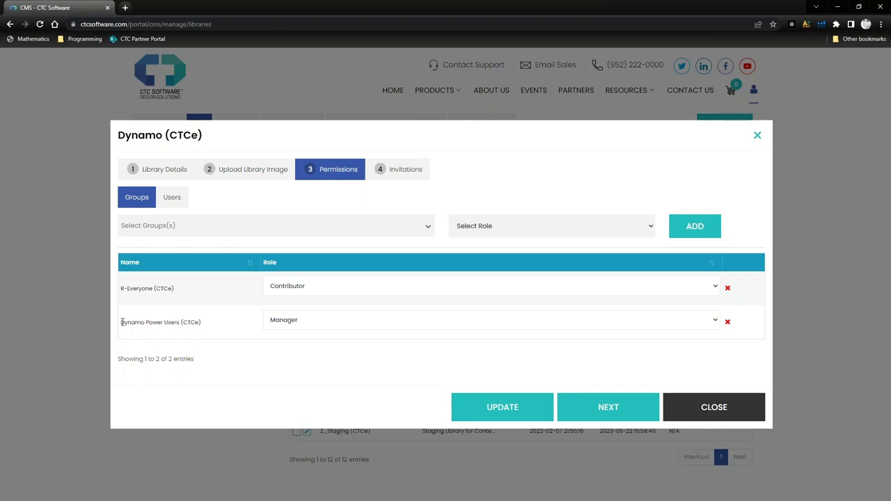
{"action": "left_click_drag", "start_coordinate": [121, 322], "coordinate": [191, 321]}
{"action": "left_click", "coordinate": [212, 330]}
{"action": "left_click", "coordinate": [218, 454]}
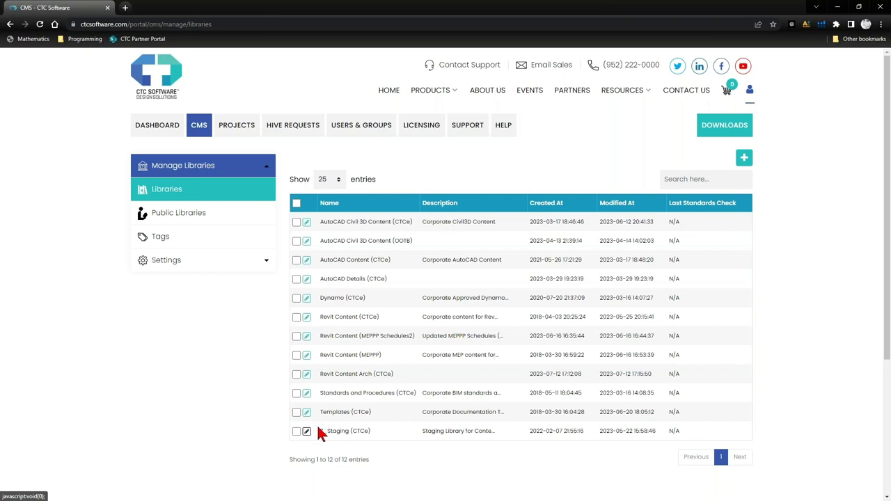
Step: Open the Z_Staging (CTCe) library for editing and inspect the role assigned to the BIM Managers group
{"action": "left_click", "coordinate": [307, 432]}
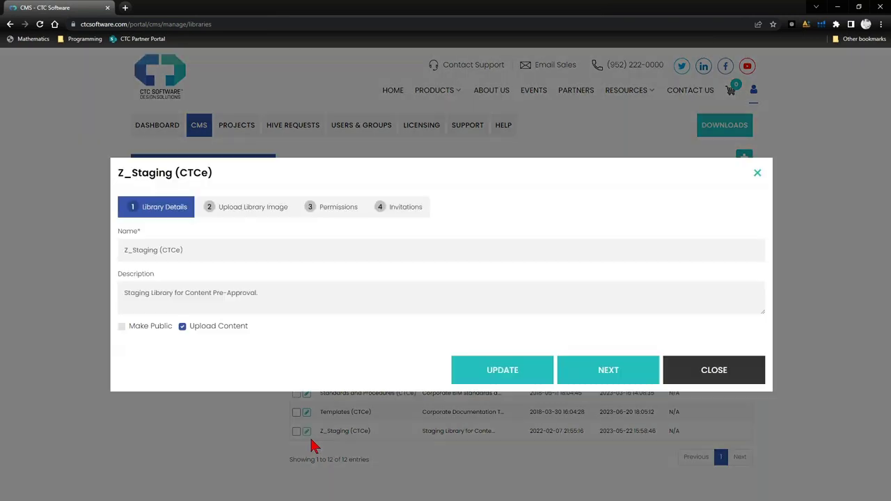
{"action": "left_click", "coordinate": [327, 212]}
{"action": "left_click_drag", "start_coordinate": [121, 305], "coordinate": [157, 305]}
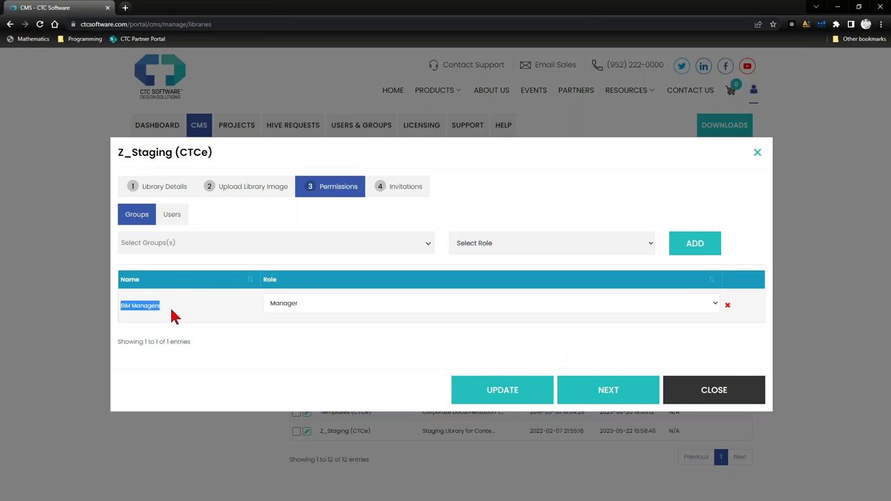
{"action": "left_click_drag", "start_coordinate": [121, 306], "coordinate": [167, 315]}
{"action": "left_click_drag", "start_coordinate": [167, 312], "coordinate": [121, 313]}
{"action": "left_click", "coordinate": [174, 318]}
Step: Pick the R-Everyone (CTCe) group for Z_Staging (CTCe), inspect the available roles, and close the library without adding the group
{"action": "left_click", "coordinate": [187, 242]}
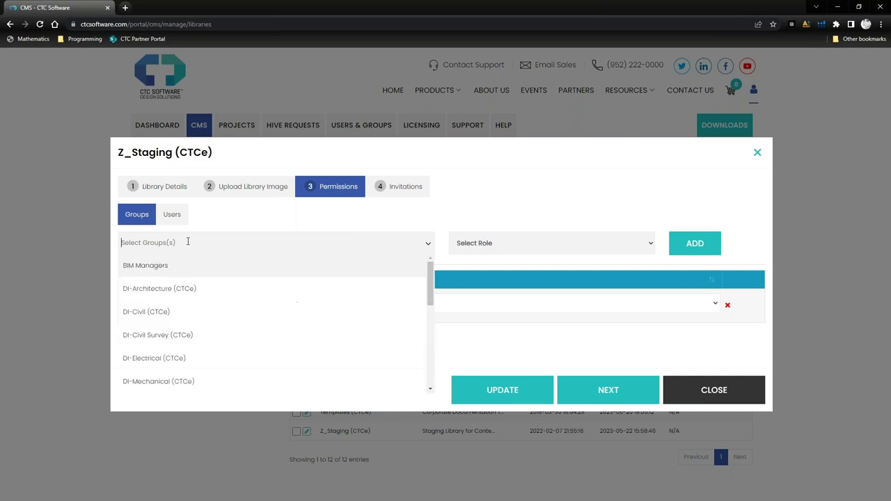
{"action": "scroll", "coordinate": [175, 328], "scroll_direction": "down", "scroll_amount": 2}
{"action": "left_click", "coordinate": [171, 338]}
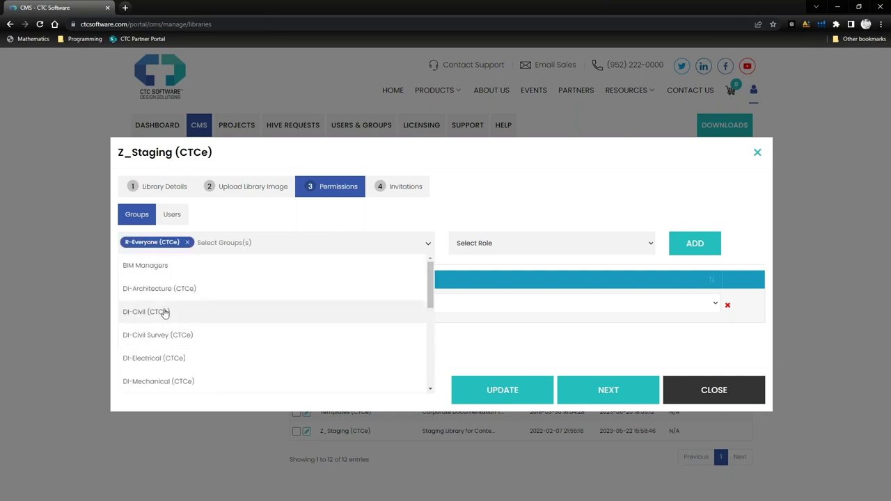
{"action": "left_click", "coordinate": [264, 221]}
{"action": "left_click", "coordinate": [459, 248]}
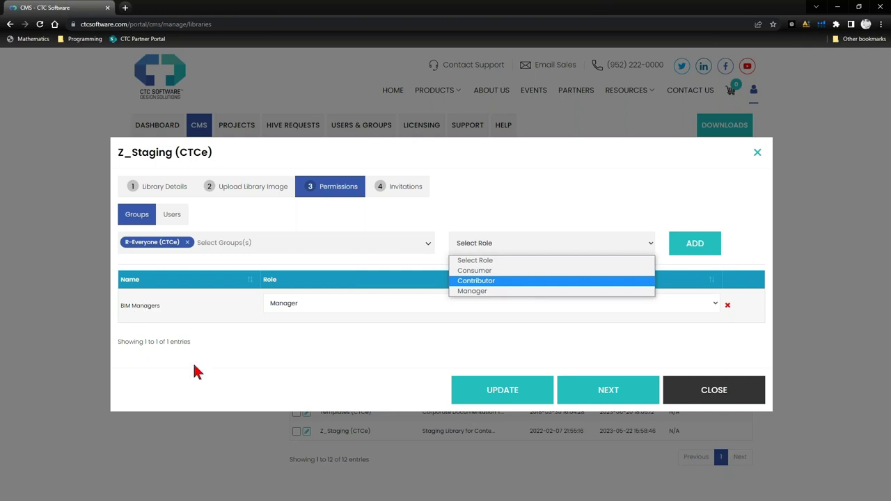
{"action": "left_click", "coordinate": [222, 376]}
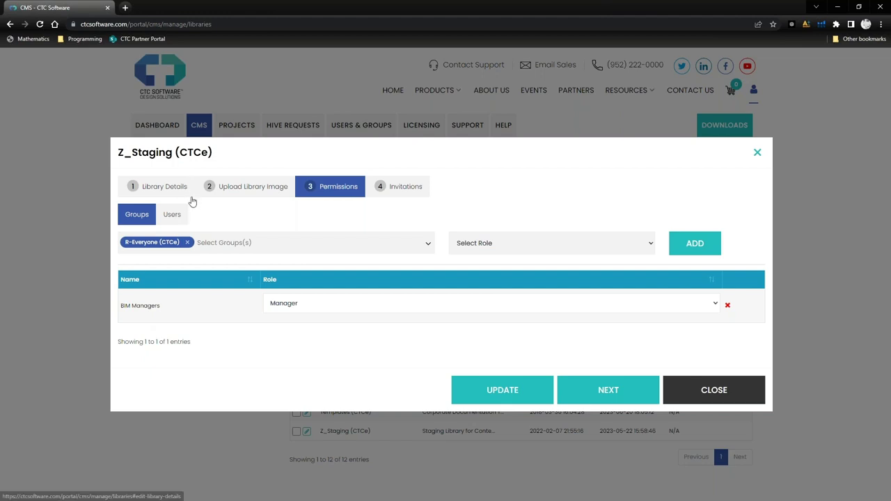
{"action": "left_click", "coordinate": [164, 194]}
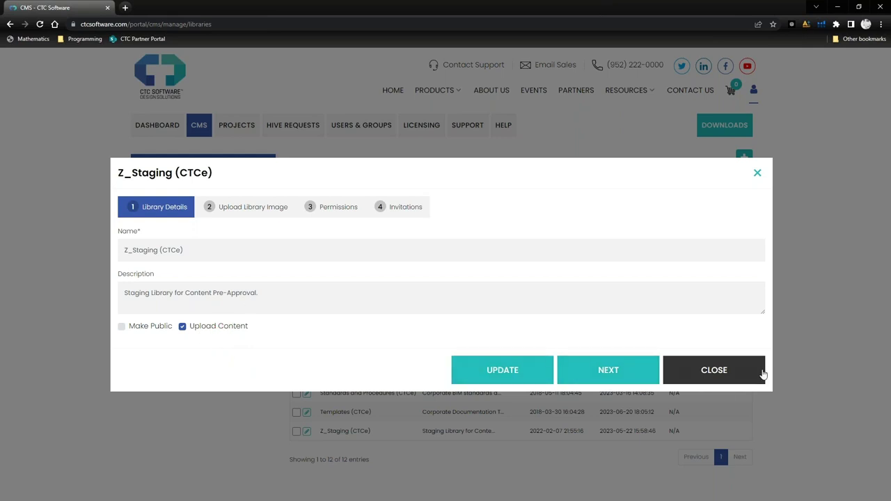
{"action": "left_click", "coordinate": [757, 175]}
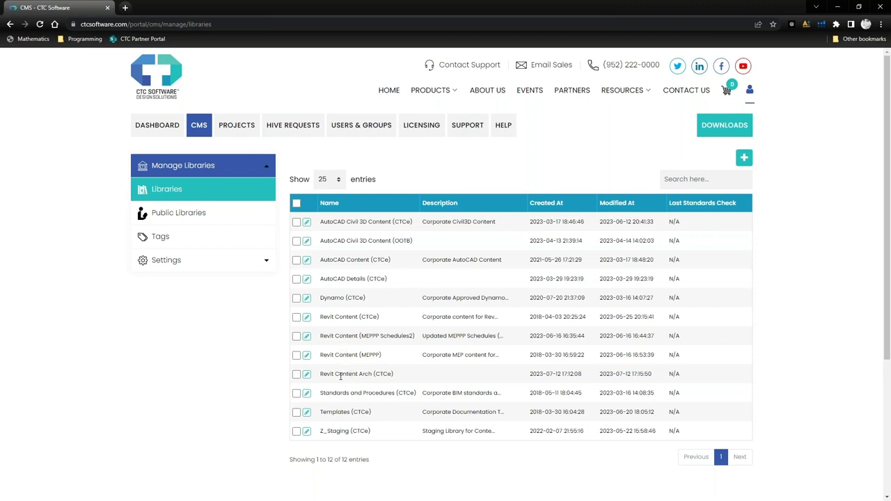
Step: Rename the Revit Content Arch (CTCe) library as Revit Content (DoD), turn off Upload Content, and update the library
{"action": "left_click", "coordinate": [306, 373]}
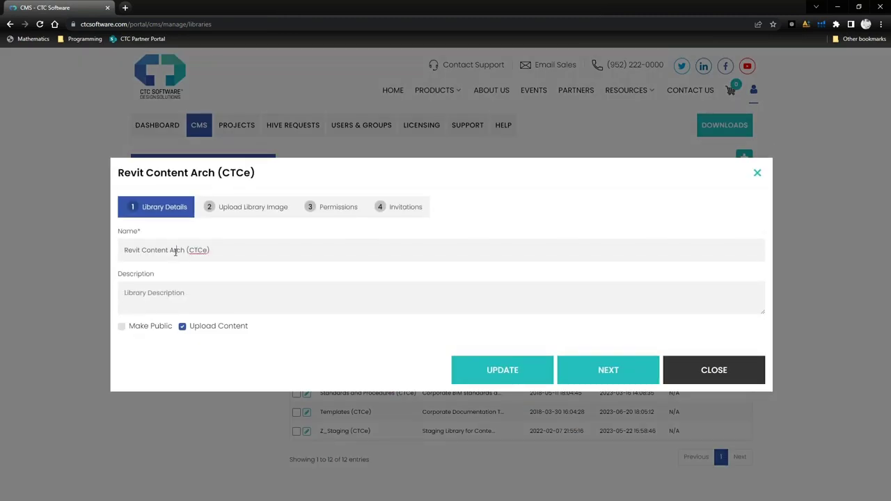
{"action": "double_click", "coordinate": [173, 252]}
{"action": "key", "text": "Delete"}
{"action": "key", "text": "Delete"}
{"action": "key", "text": "Delete"}
{"action": "key", "text": "Delete"}
{"action": "key", "text": "Delete"}
{"action": "type", "text": "DOD"}
{"action": "key", "text": "Left"}
{"action": "key", "text": "Left"}
{"action": "key", "text": "BackSpace"}
{"action": "type", "text": "o"}
{"action": "left_click", "coordinate": [183, 327]}
{"action": "left_click", "coordinate": [498, 376]}
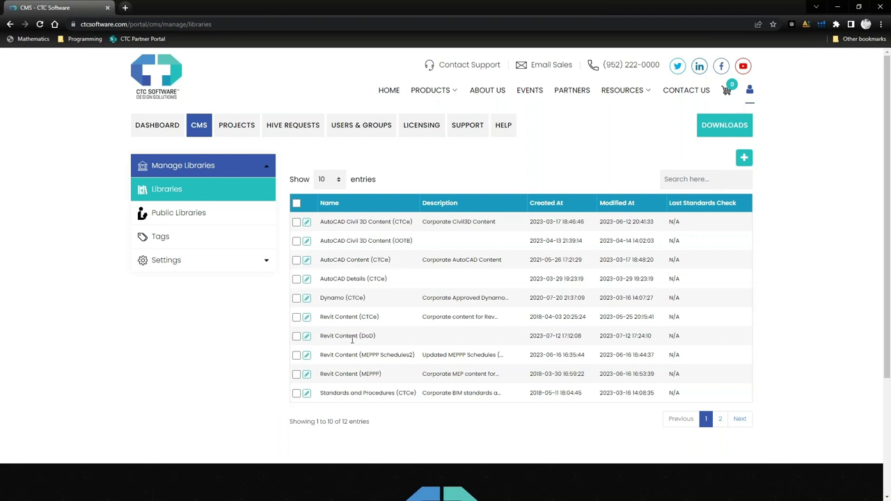
Step: Delete the Revit Content (DoD) library from the libraries list and confirm the deletion
{"action": "left_click", "coordinate": [295, 335]}
{"action": "left_click", "coordinate": [743, 158]}
{"action": "left_click", "coordinate": [522, 373]}
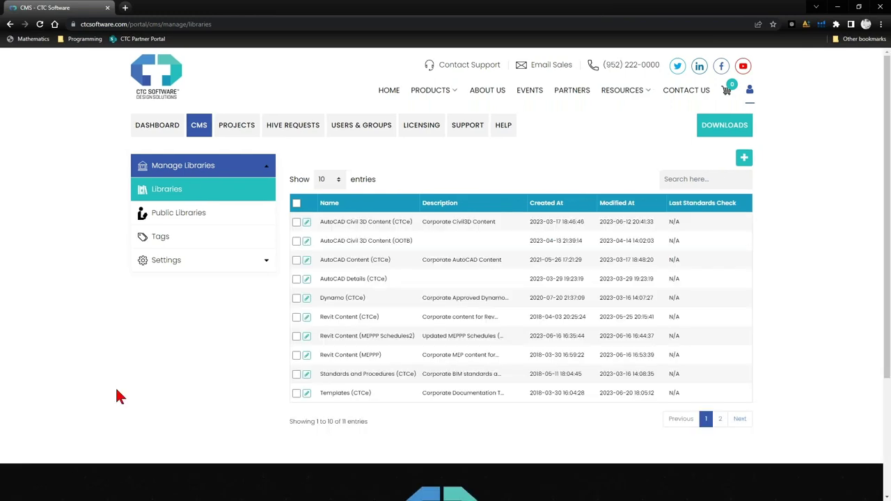
Step: Switch to HIVE CMS, close the cooktop family's details, and filter the content to Revit Content (MEPPP) instead of Revit Content (CTCe)
{"action": "key", "text": "alt+Tab"}
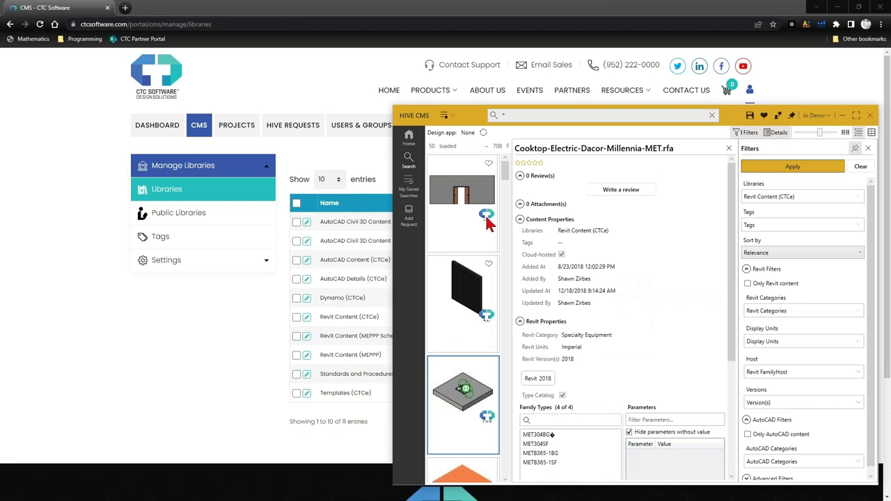
{"action": "left_click", "coordinate": [728, 149]}
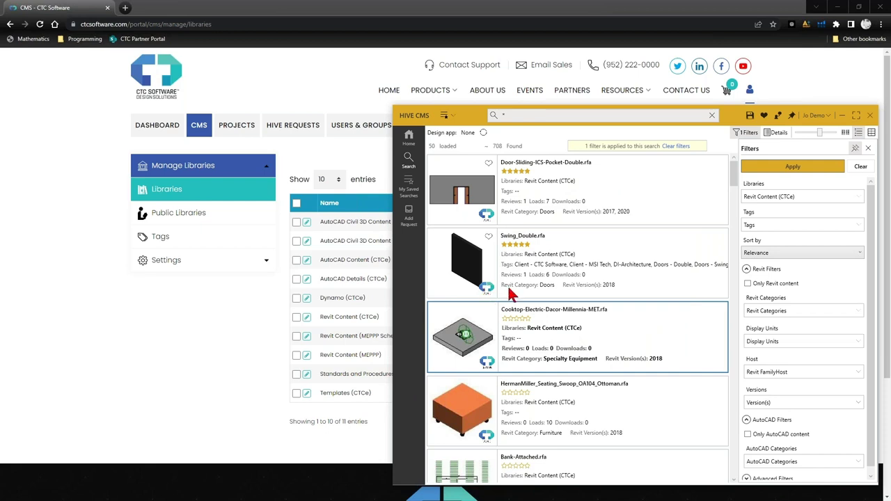
{"action": "left_click", "coordinate": [786, 196]}
{"action": "left_click", "coordinate": [748, 276]}
{"action": "left_click", "coordinate": [748, 266]}
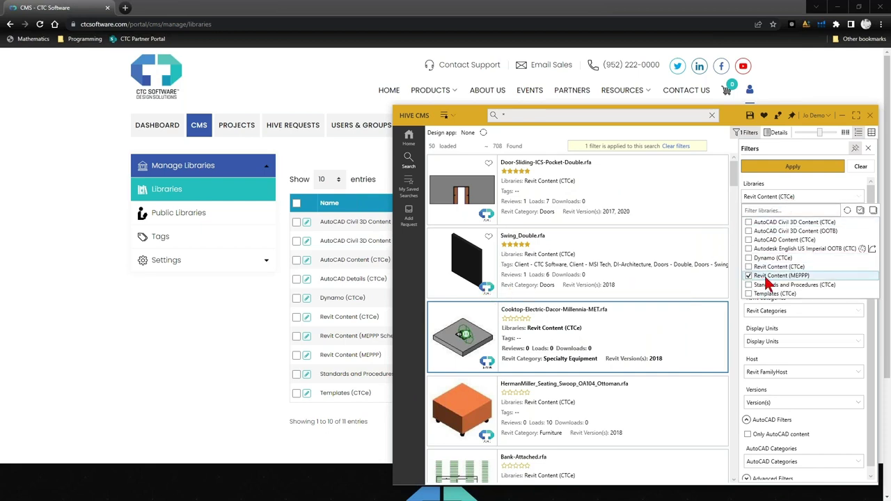
{"action": "left_click", "coordinate": [773, 172]}
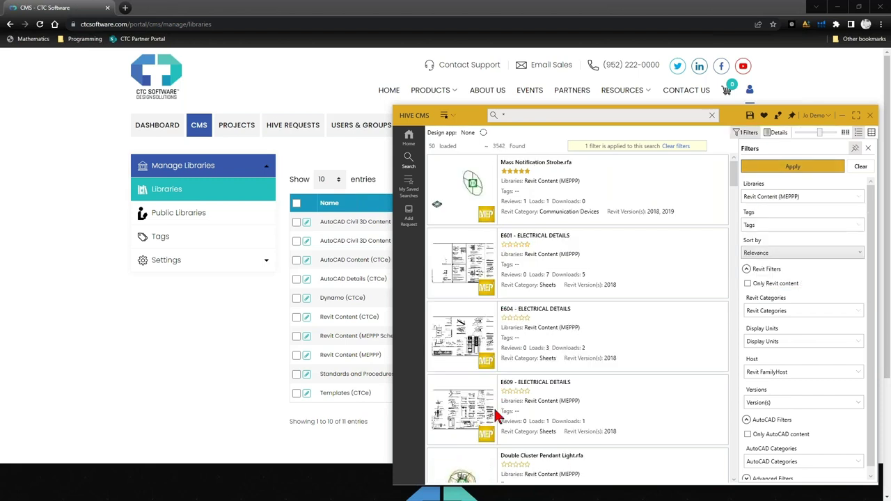
Step: Filter the content to the Autodesk English US Imperial OOTB (CTC) library instead of Revit Content (MEPPP)
{"action": "left_click", "coordinate": [780, 201]}
{"action": "left_click", "coordinate": [749, 249]}
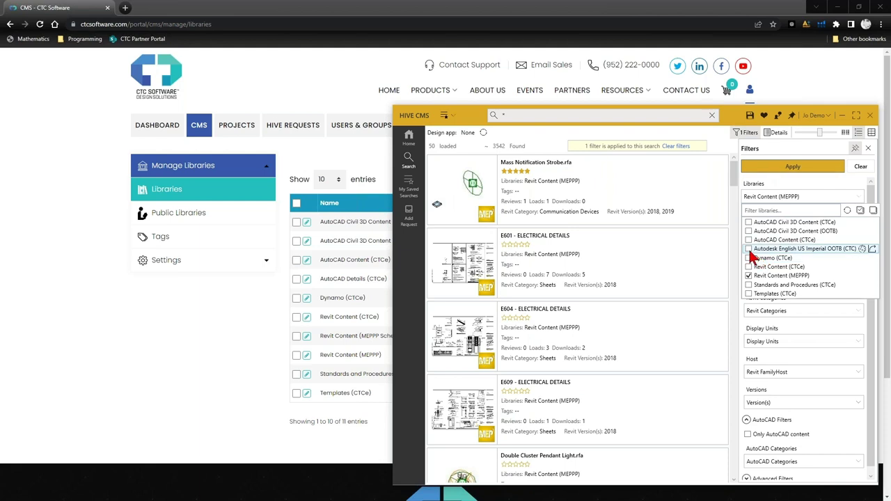
{"action": "left_click", "coordinate": [749, 276]}
{"action": "left_click", "coordinate": [793, 167]}
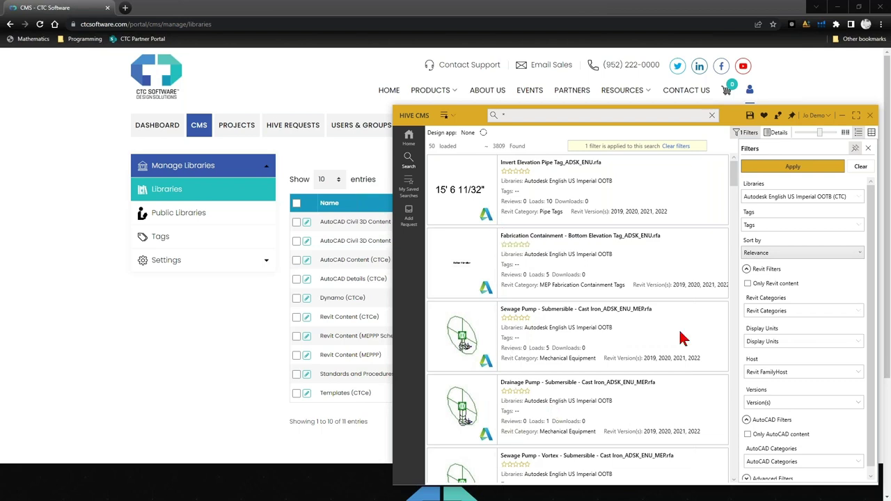
Step: Remove the library filter and browse the combined content of all libraries
{"action": "left_click", "coordinate": [826, 199]}
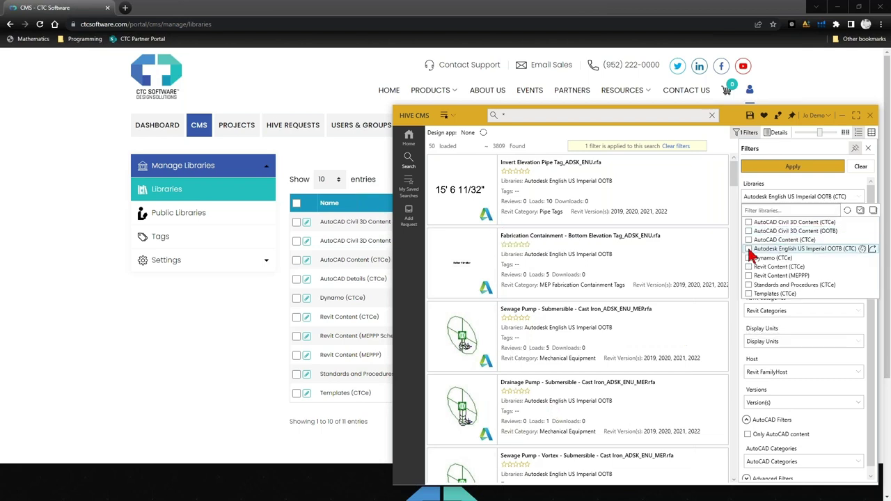
{"action": "left_click", "coordinate": [776, 171]}
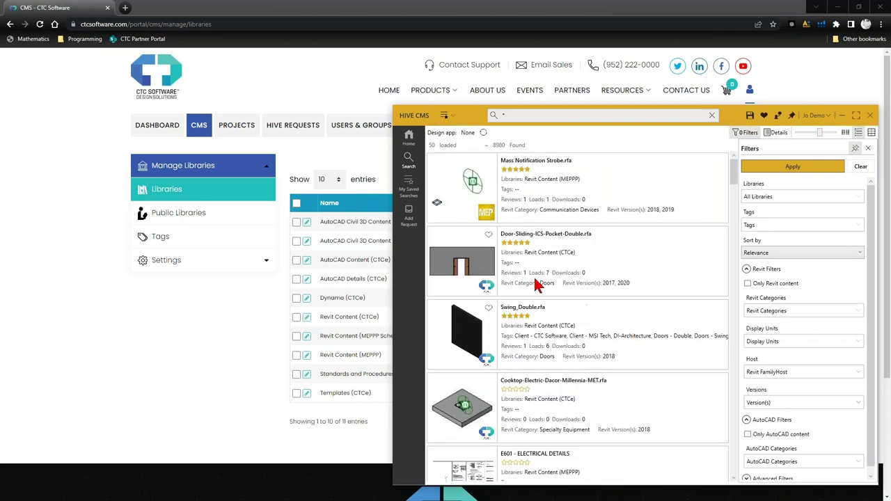
{"action": "scroll", "coordinate": [503, 235], "scroll_direction": "down", "scroll_amount": 10}
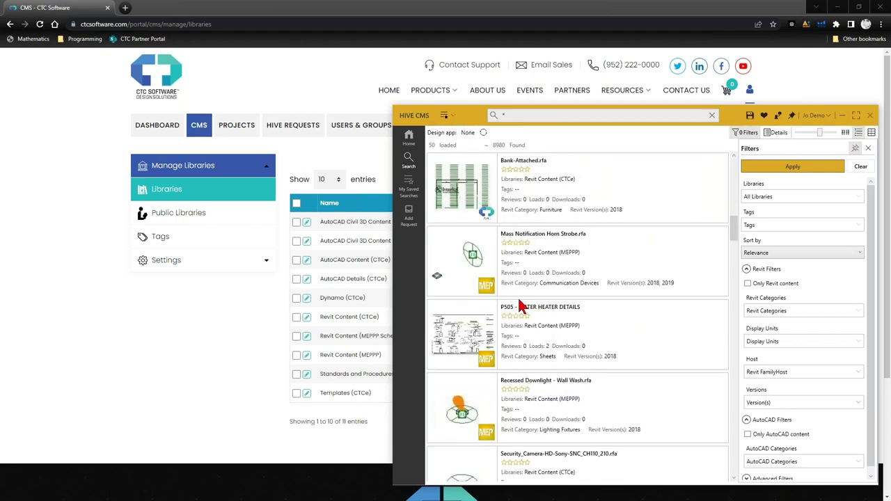
{"action": "scroll", "coordinate": [493, 337], "scroll_direction": "down", "scroll_amount": 10}
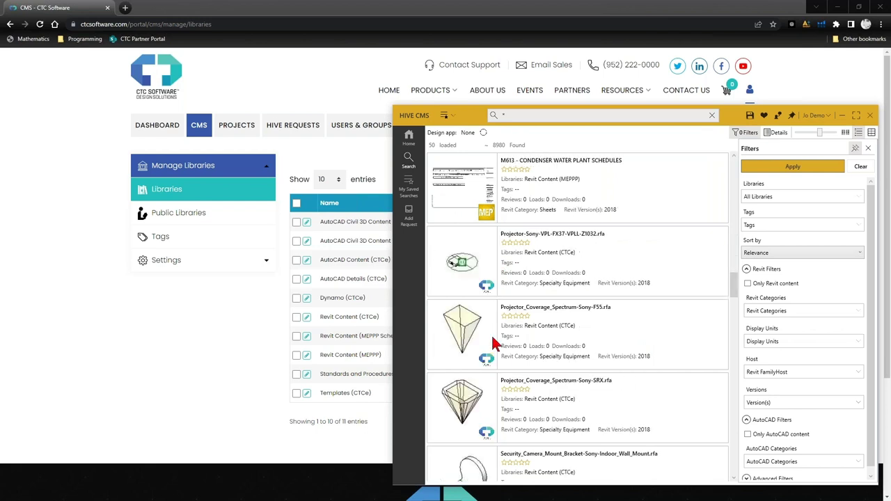
{"action": "scroll", "coordinate": [492, 359], "scroll_direction": "down", "scroll_amount": 15}
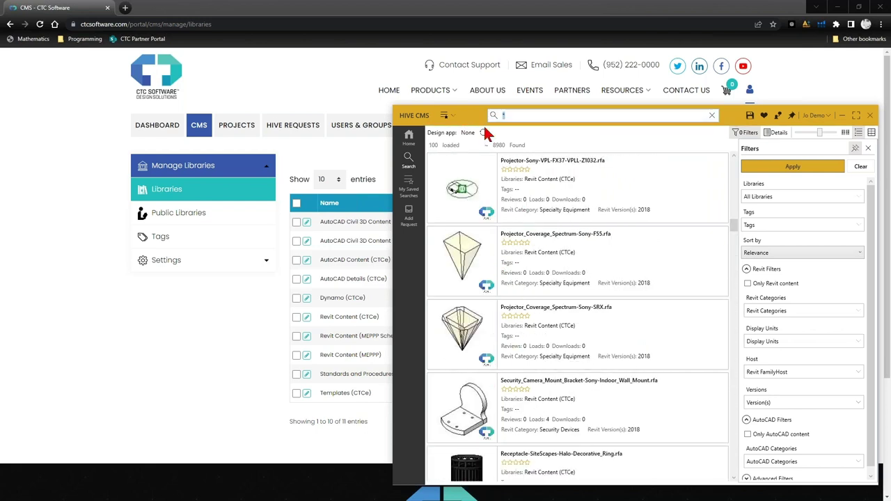
Step: Search all libraries for "door" and browse the results as thumbnails, examining each item's library badge
{"action": "type", "text": "door"}
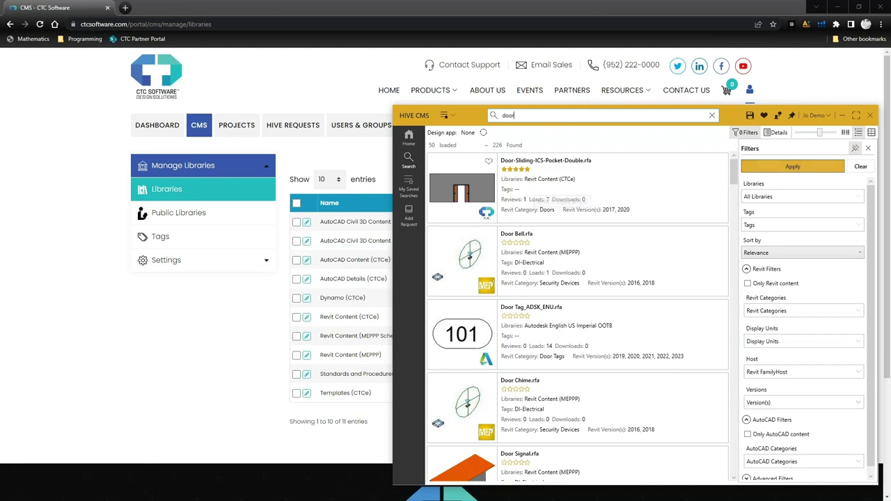
{"action": "left_click", "coordinate": [845, 133]}
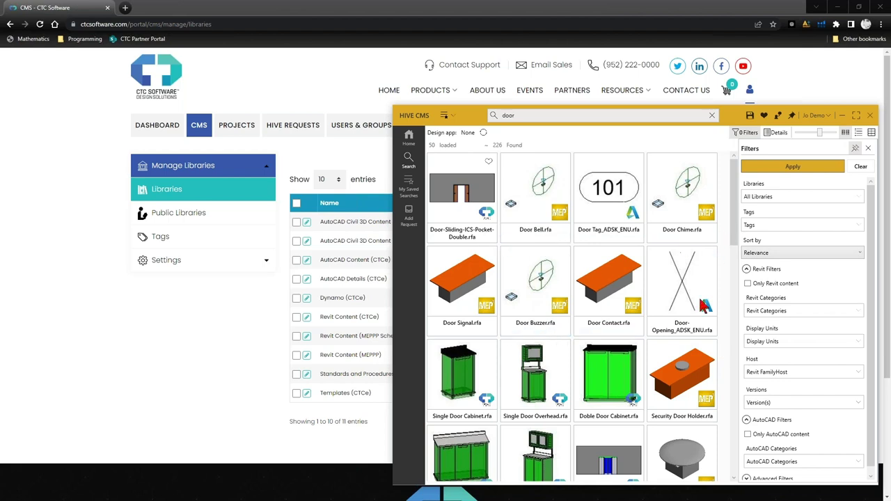
{"action": "scroll", "coordinate": [668, 425], "scroll_direction": "down", "scroll_amount": 1}
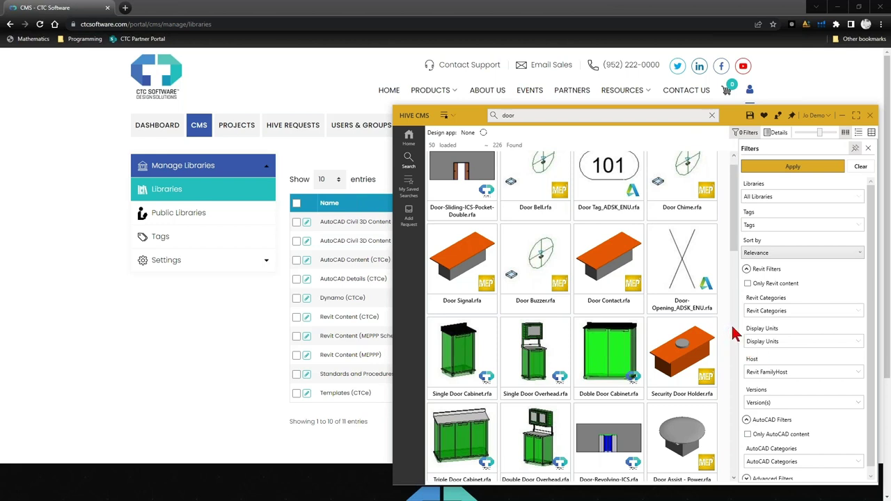
{"action": "scroll", "coordinate": [734, 334], "scroll_direction": "up", "scroll_amount": 1}
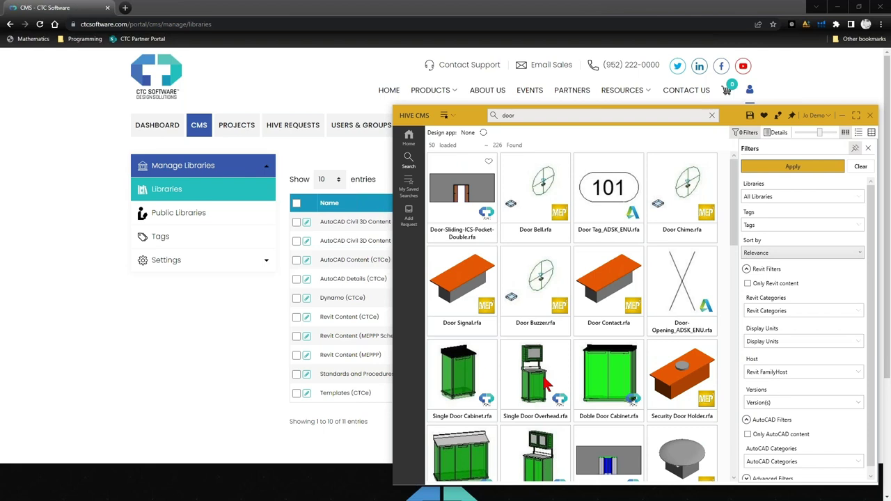
{"action": "mouse_move", "coordinate": [547, 383]}
{"action": "mouse_move", "coordinate": [605, 440]}
{"action": "scroll", "coordinate": [724, 382], "scroll_direction": "down", "scroll_amount": 5}
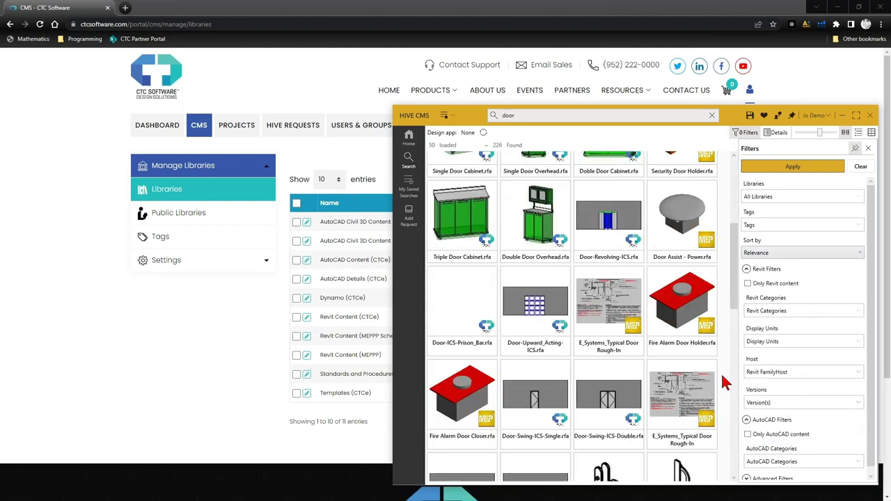
{"action": "scroll", "coordinate": [726, 416], "scroll_direction": "down", "scroll_amount": 2}
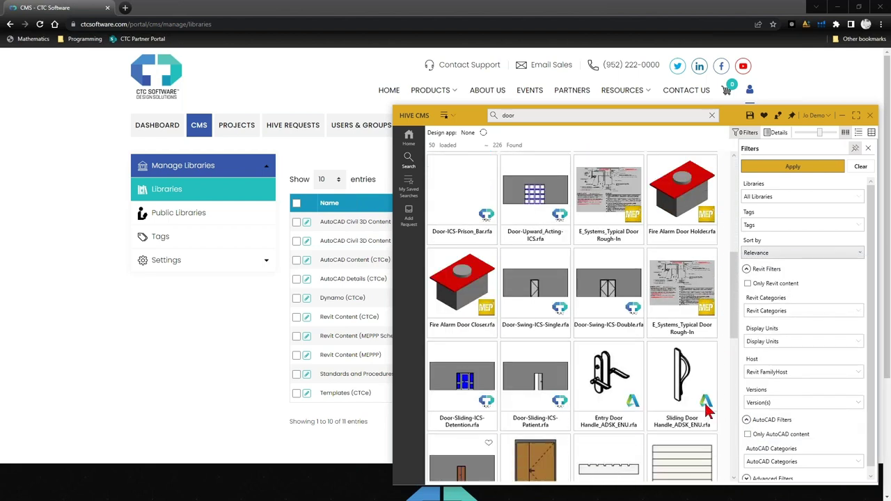